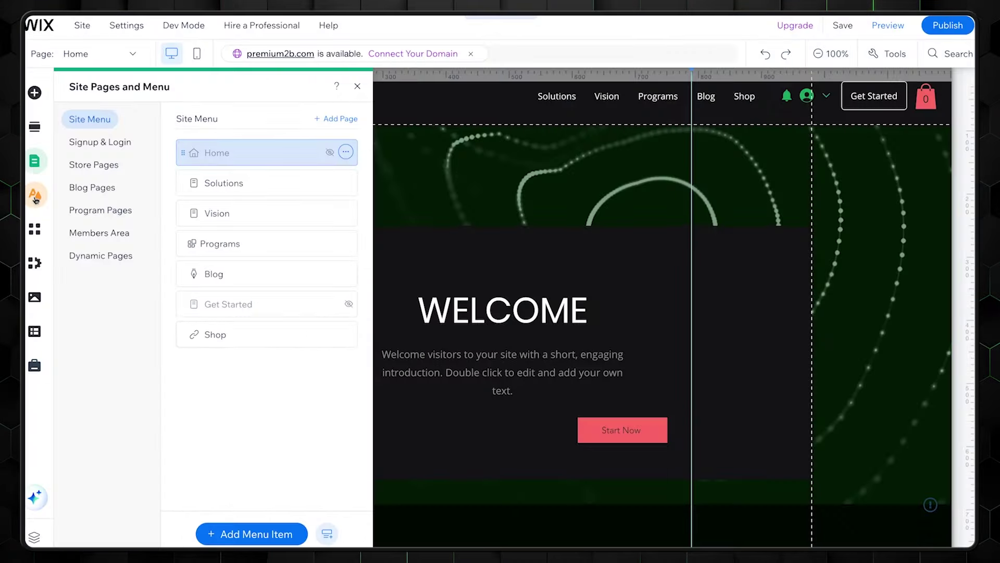
Open Site Design to show the colour theme, text theme, background and transitions options.
left_click(35, 198)
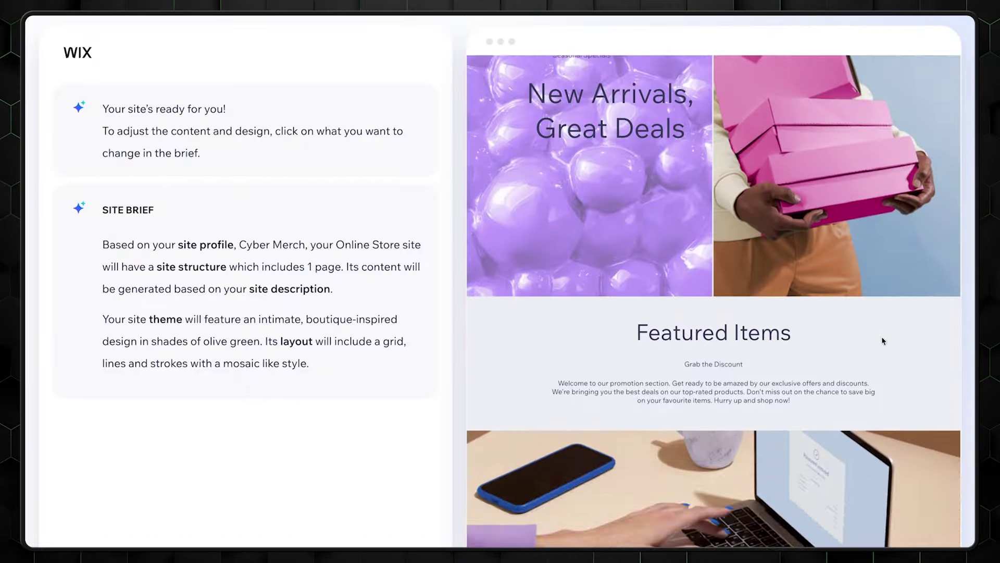
Scroll down through the Wix Studio templates.
scroll(882, 338, "down", 4)
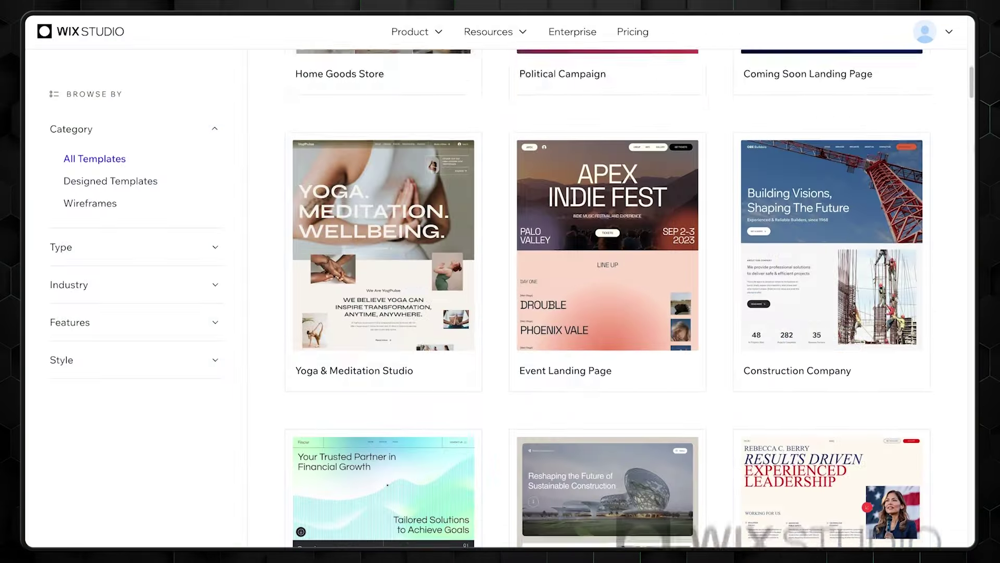
scroll(608, 297, "down", 5)
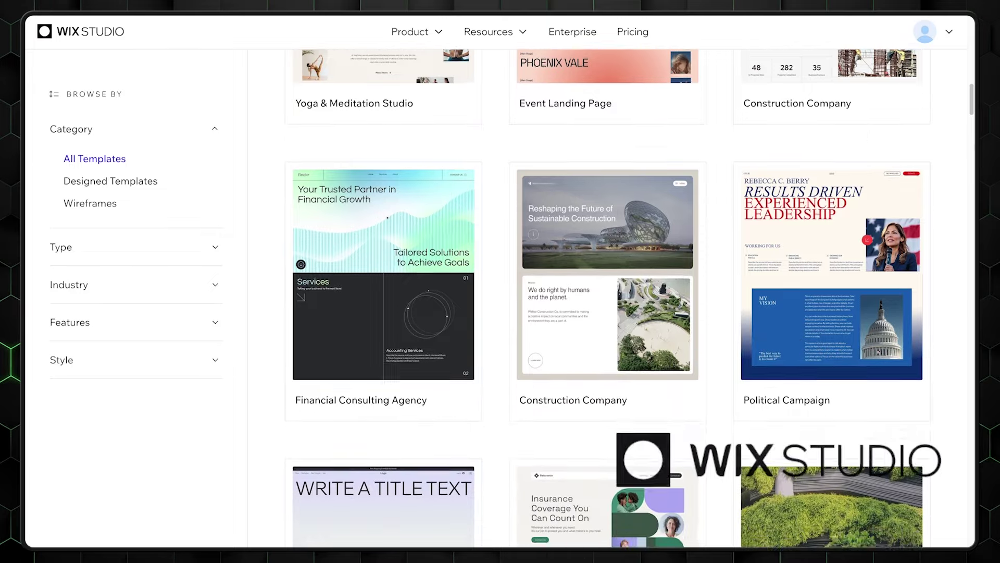
scroll(608, 297, "down", 7)
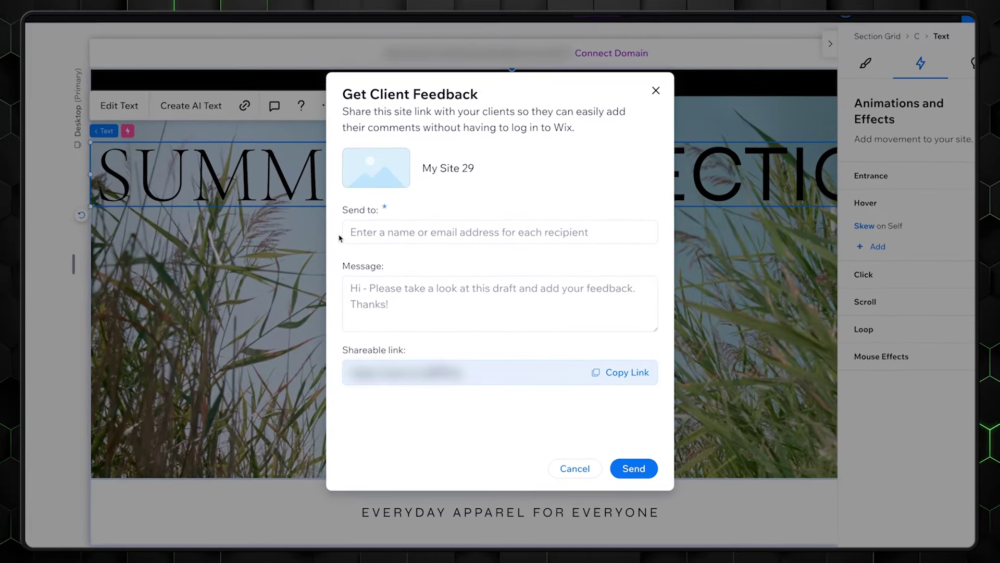
Copy the shareable feedback link for My Site 29 from the Get Client Feedback dialog.
left_click(621, 371)
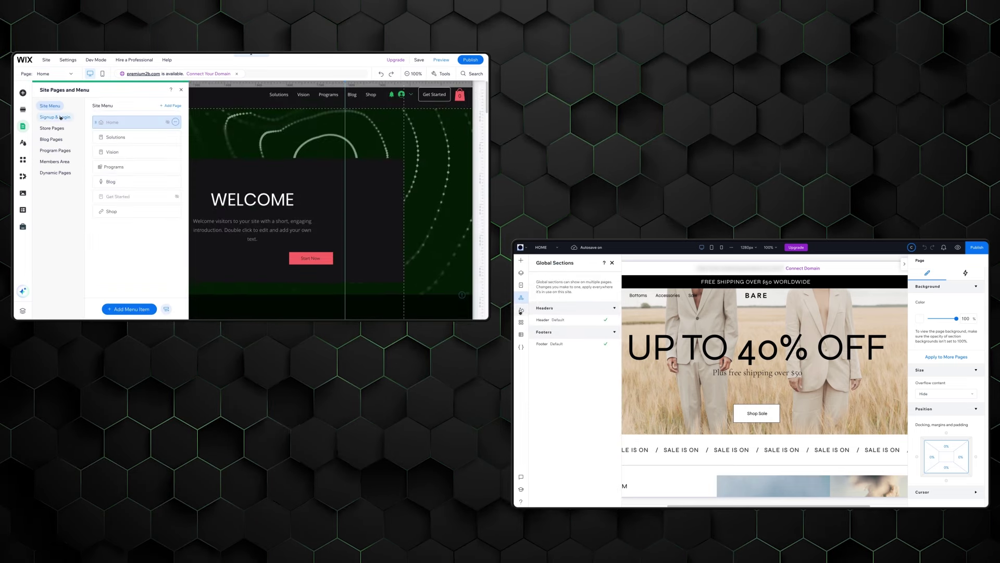
Move the SUMMER COLLECTION heading and Shop Now button higher in the hero, checking the heading's 1268 px width.
left_click(520, 311)
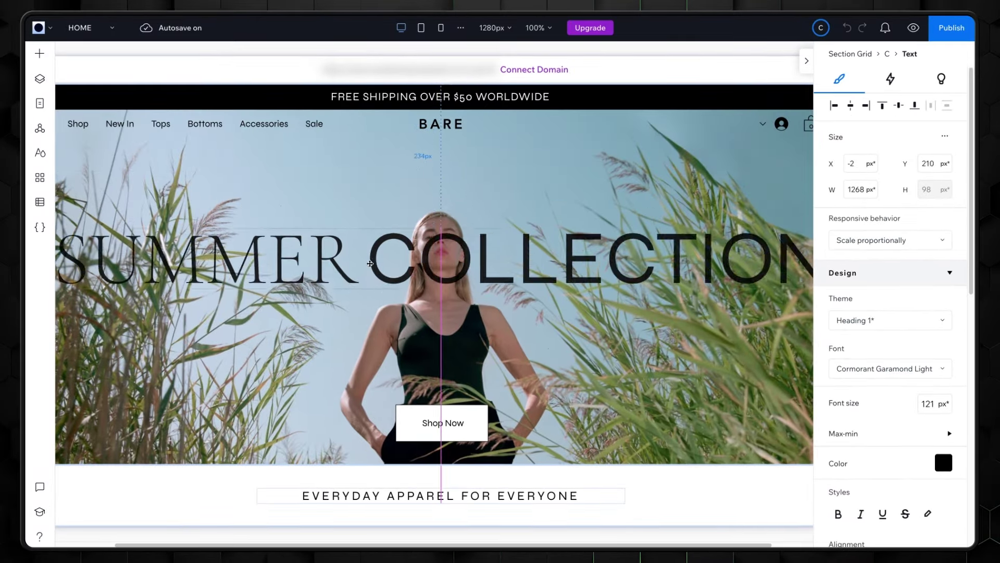
left_click_drag(370, 263, 369, 187)
left_click_drag(464, 424, 464, 368)
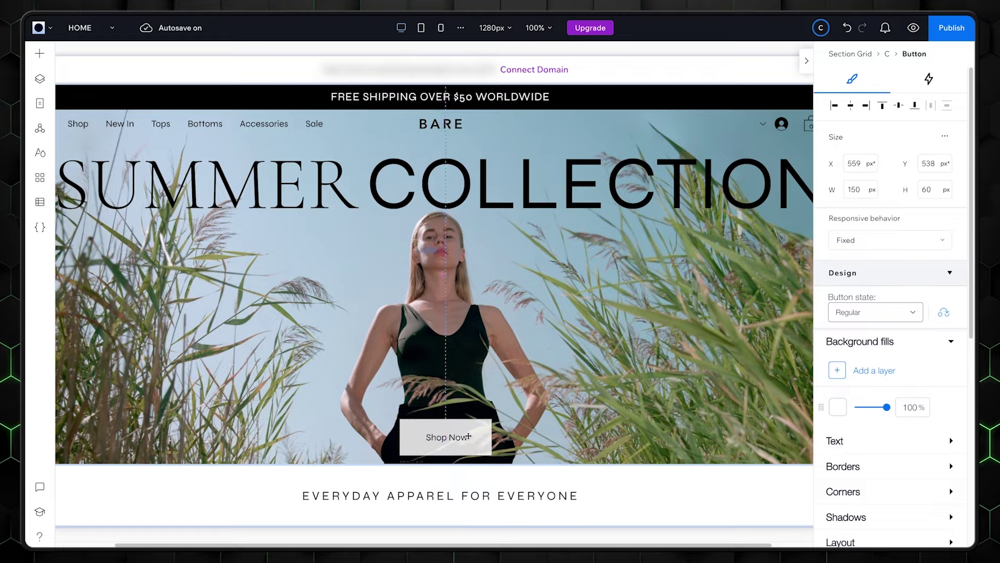
left_click(652, 183)
left_click(857, 189)
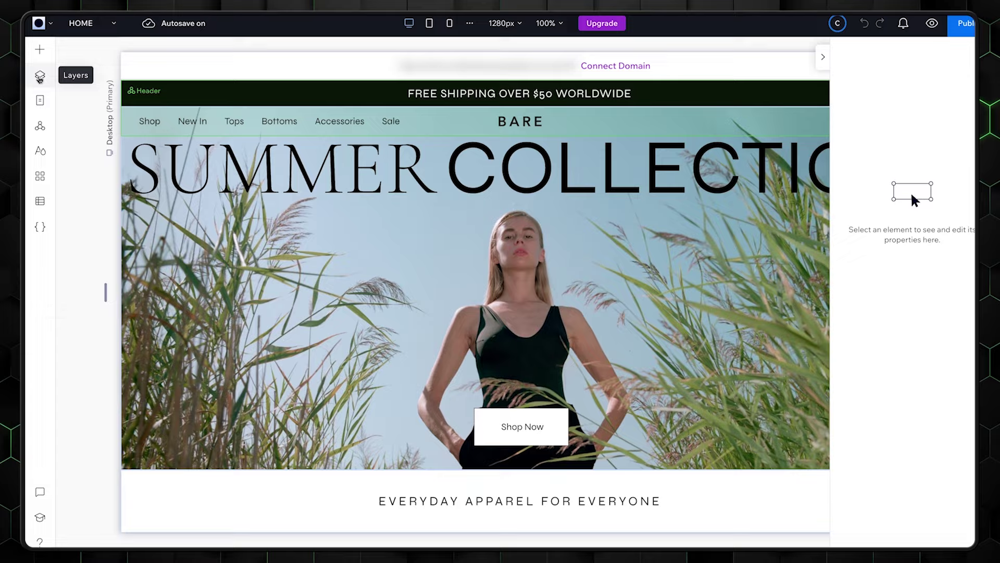
In Layers, expand the cell and select the EVERYDAY APPAREL FOR EVERYONE text.
left_click(40, 71)
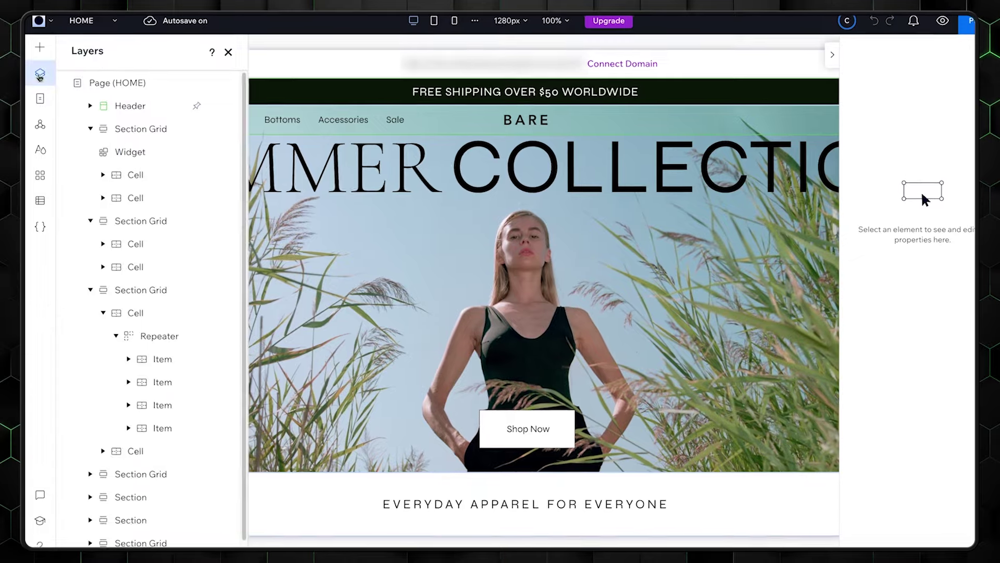
left_click(108, 172)
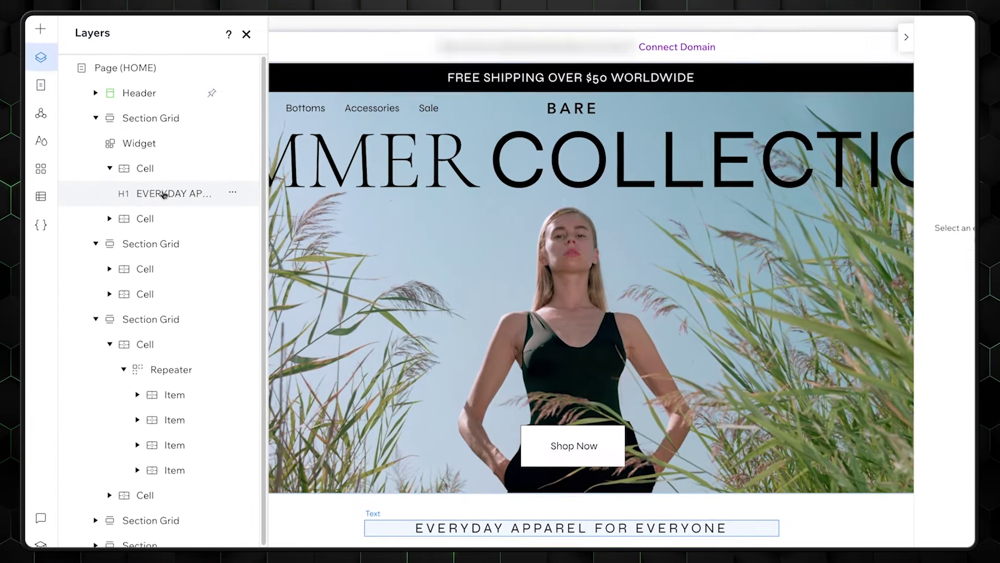
left_click(159, 196)
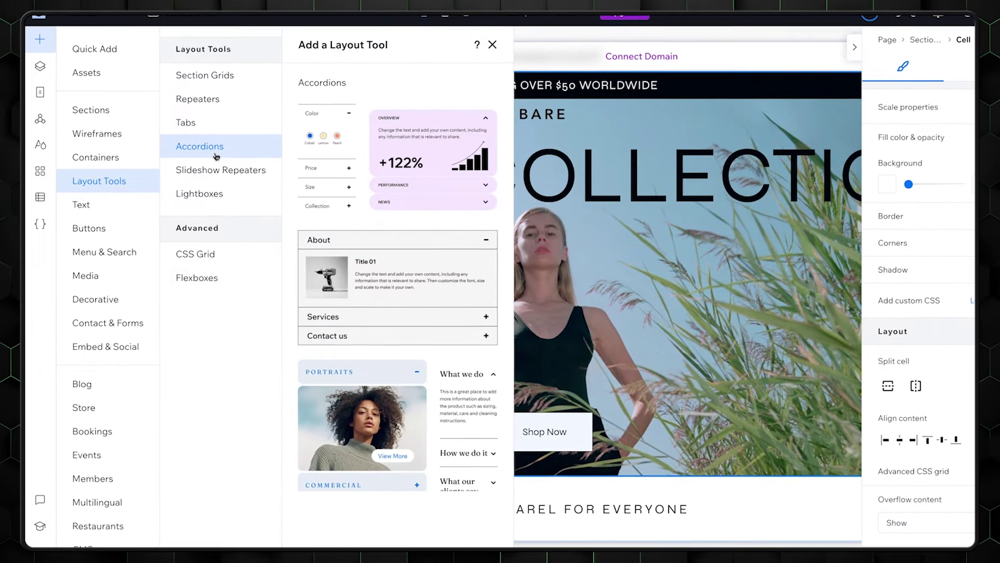
Browse the tabs layout, Services, Products and Team section designs.
left_click(222, 126)
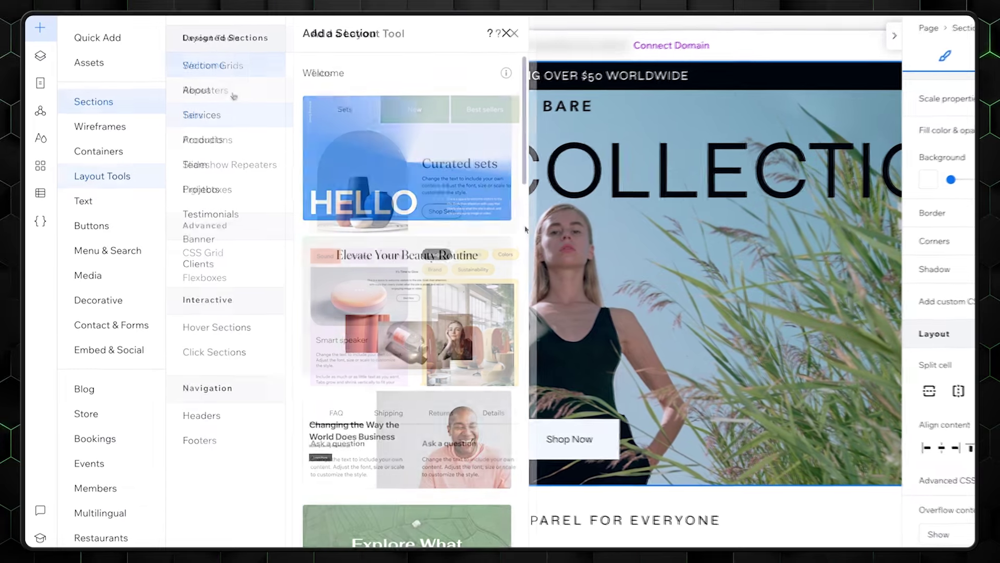
scroll(453, 398, "down", 15)
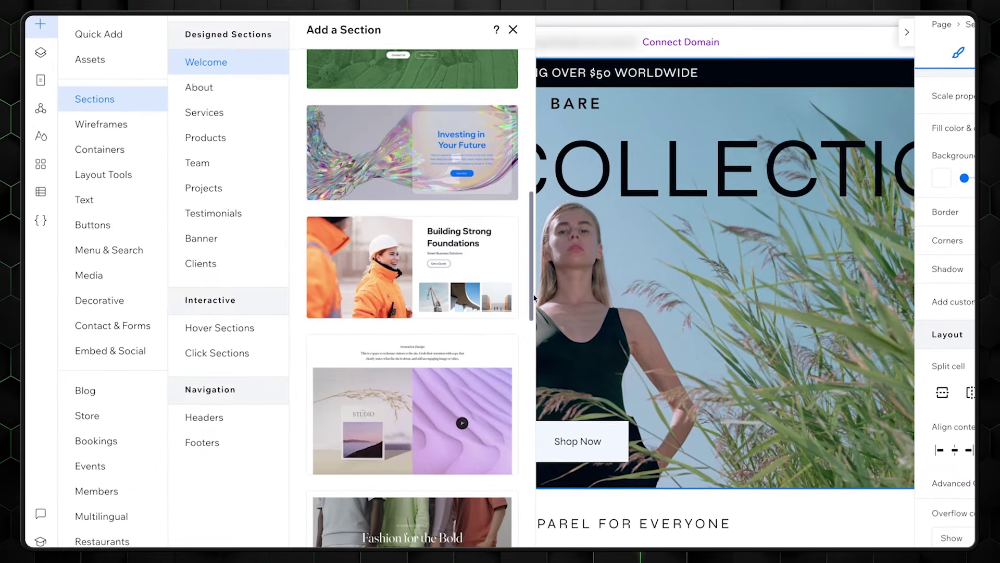
scroll(457, 401, "down", 5)
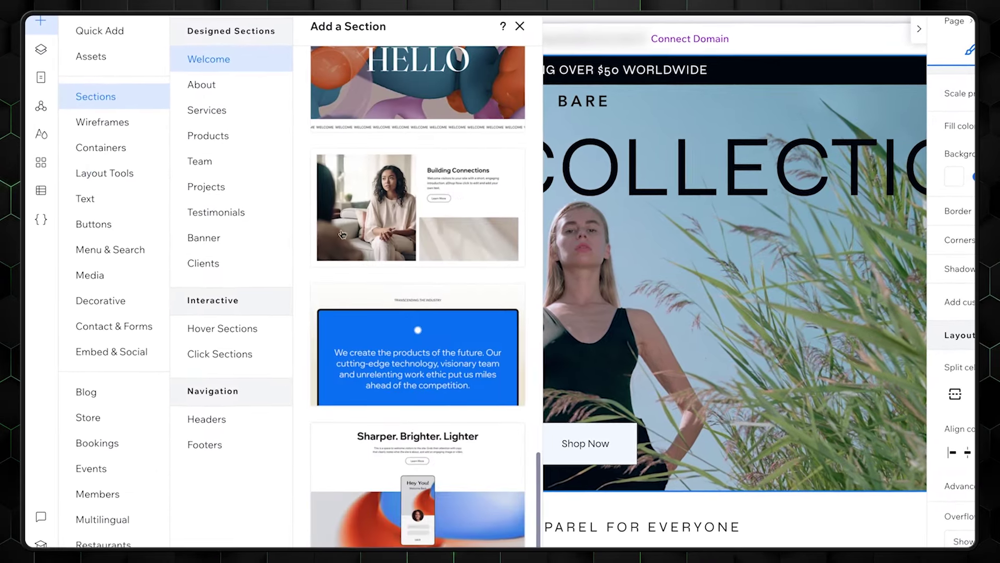
left_click(235, 113)
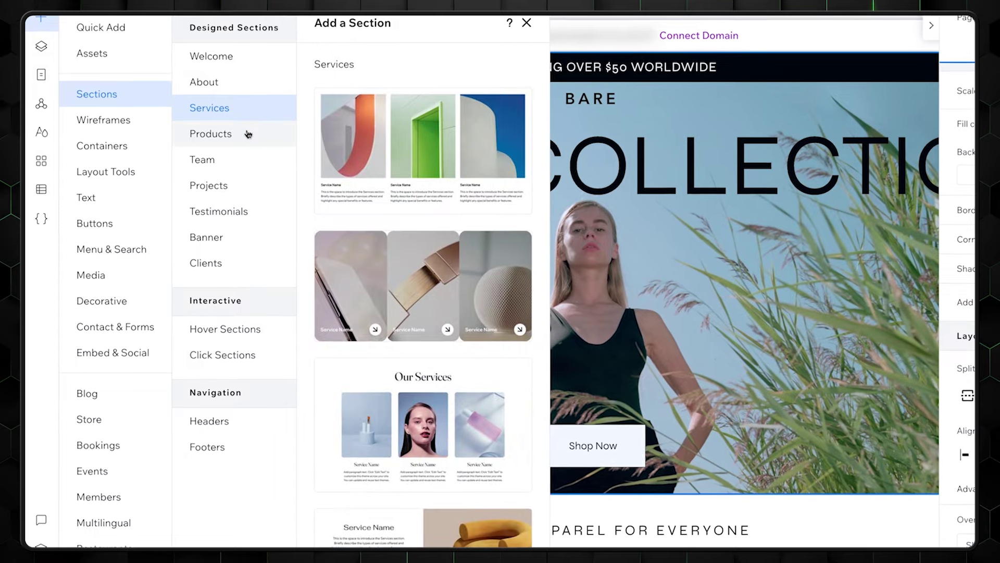
left_click(232, 137)
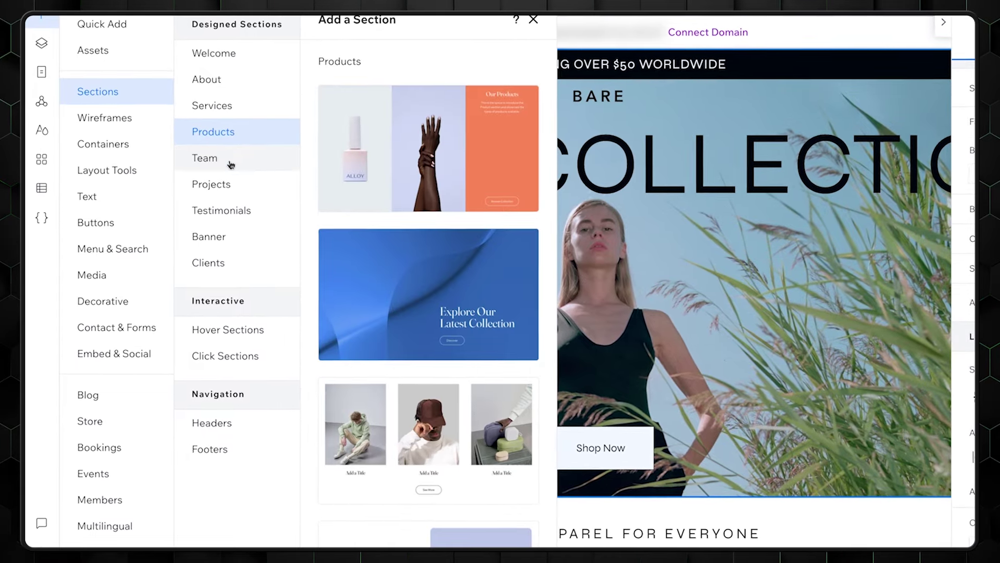
left_click(230, 160)
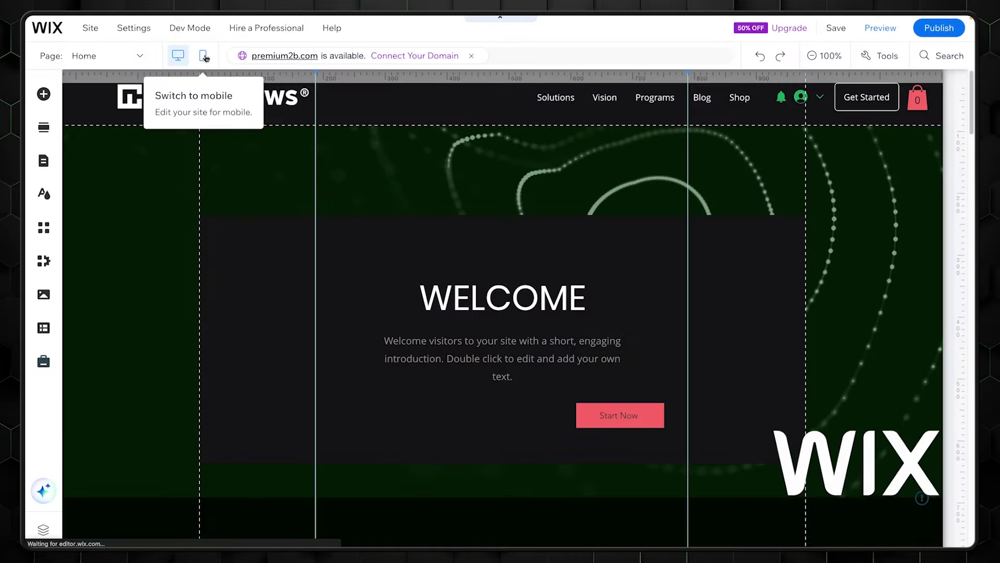
Add a 500 px mobile breakpoint covering 320–500 px.
left_click(204, 56)
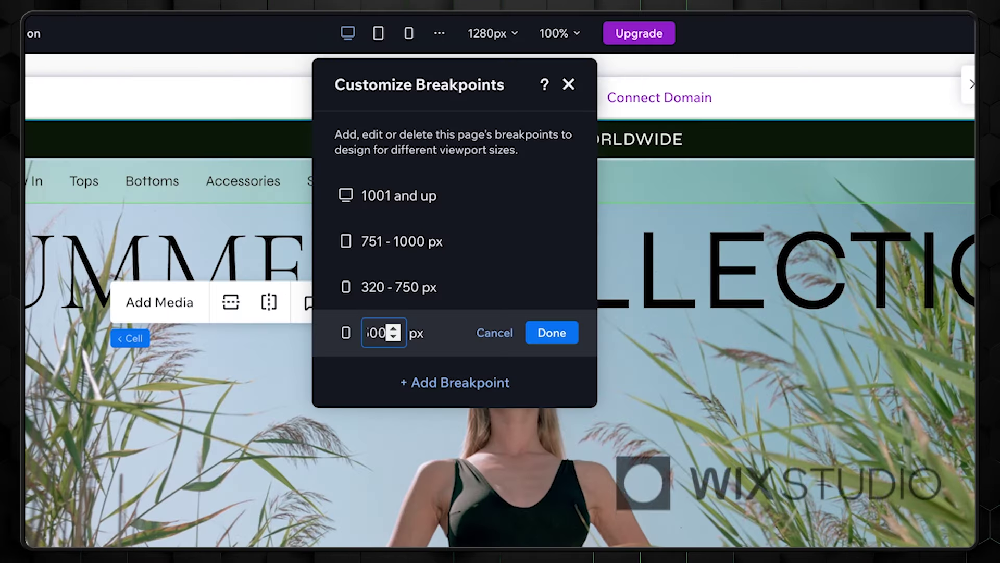
left_click(562, 336)
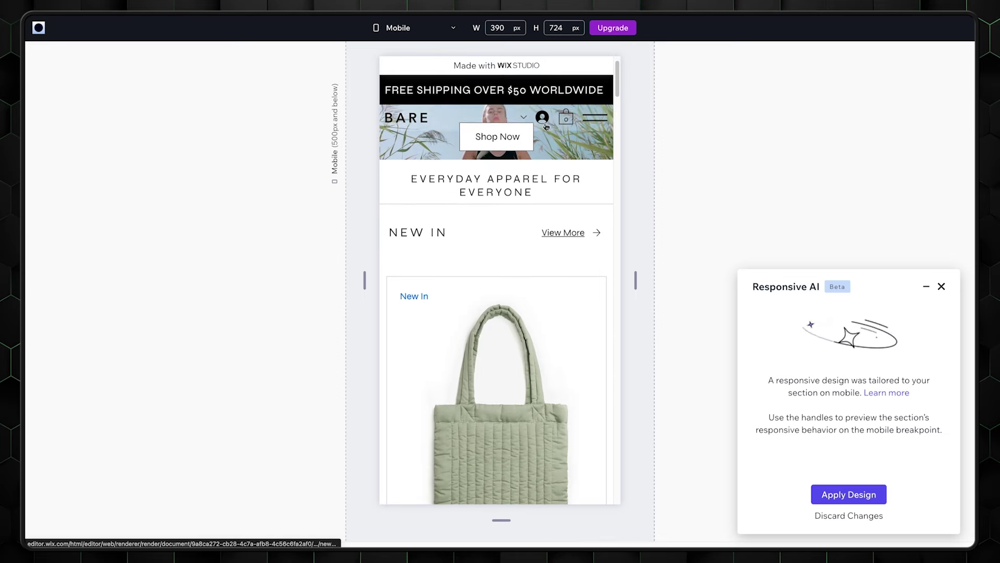
scroll(495, 218, "up", 1)
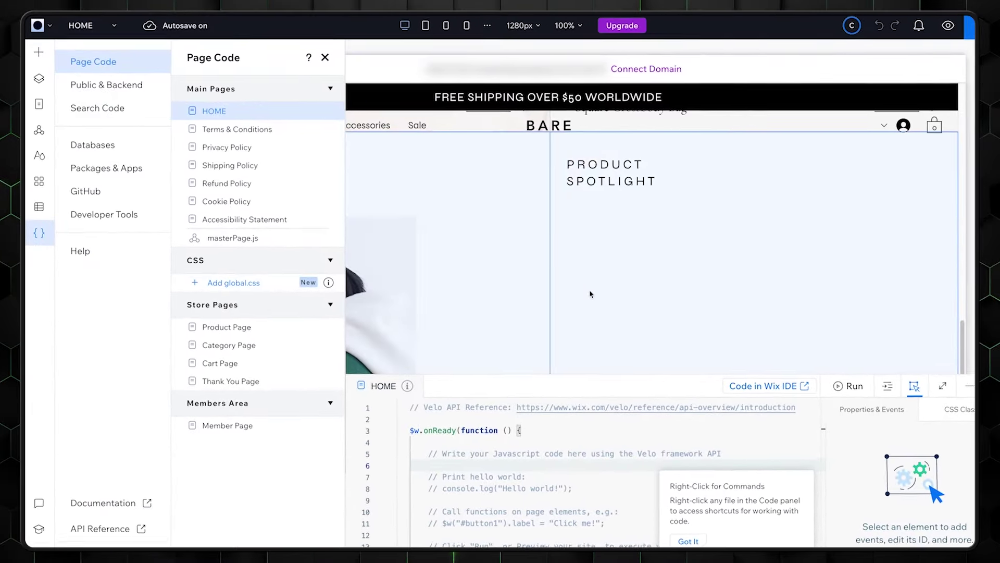
Add an onViewportEnter() event handler for section10 in the HOME page code.
left_click(111, 85)
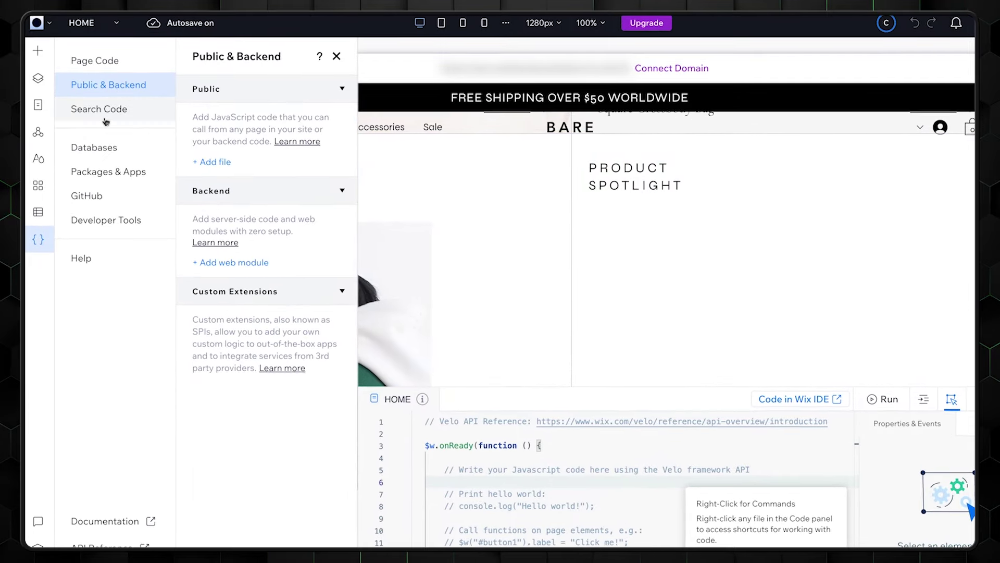
left_click(104, 110)
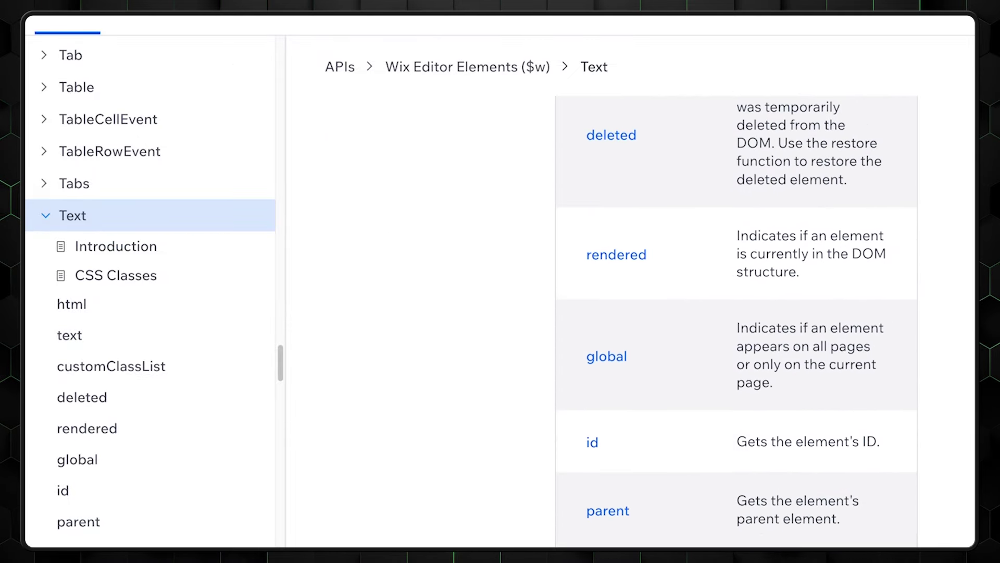
scroll(729, 312, "down", 8)
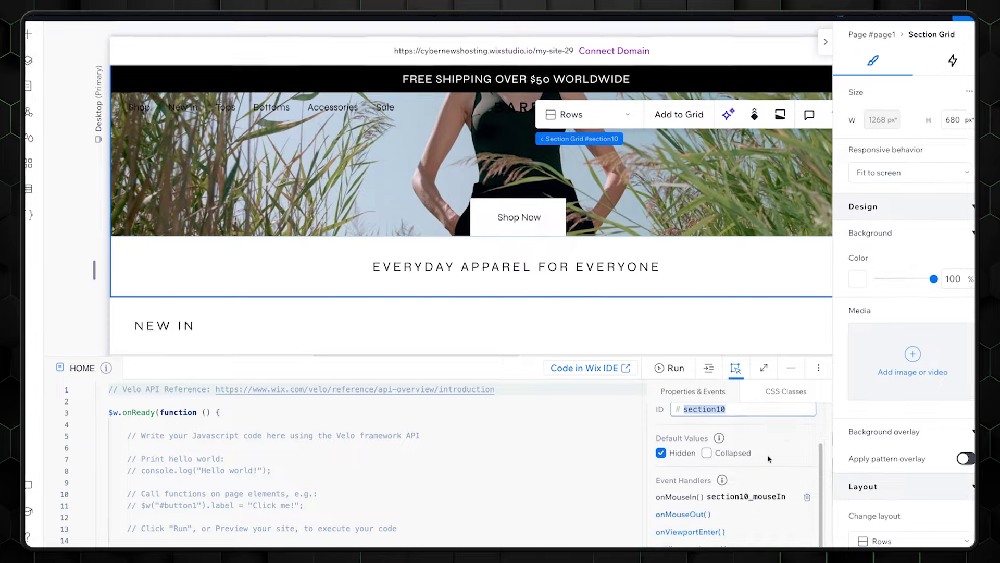
left_click(695, 533)
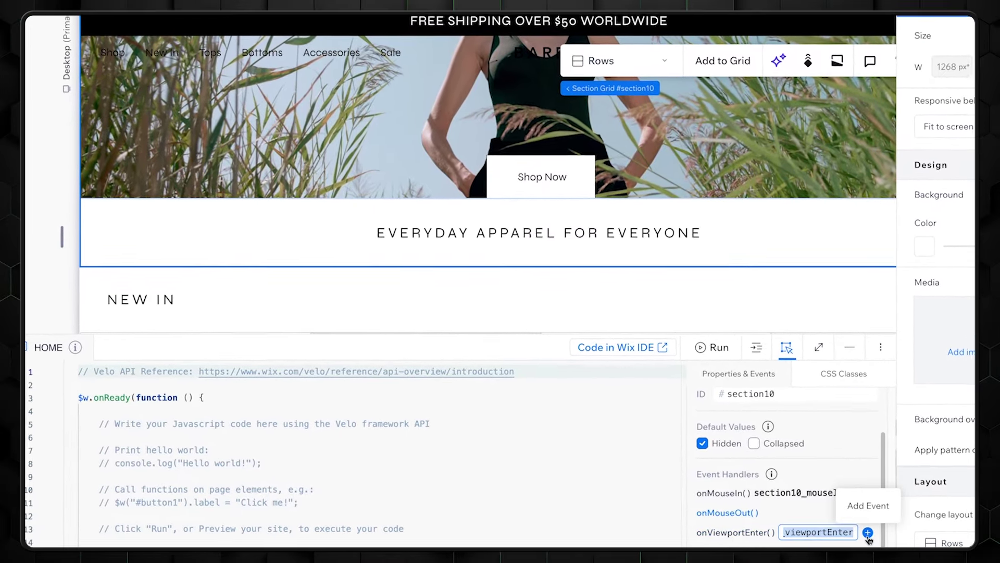
left_click(845, 532)
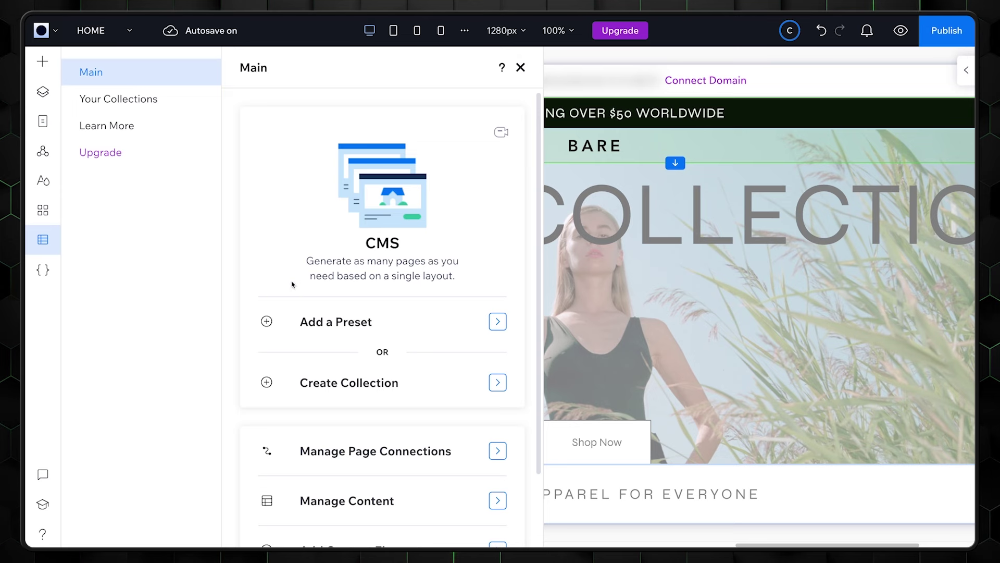
Open the site's collections in the CMS.
scroll(498, 367, "down", 1)
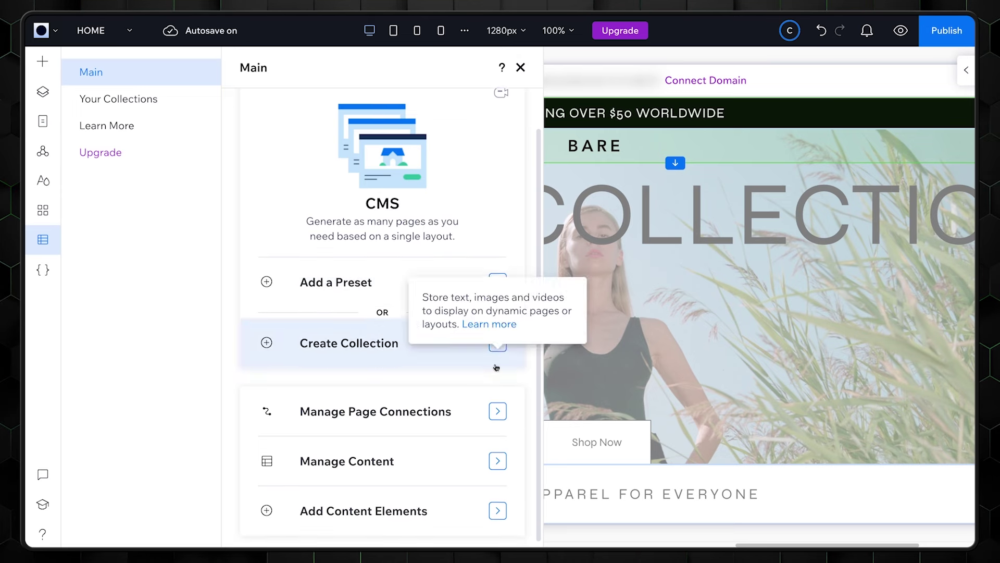
left_click(489, 455)
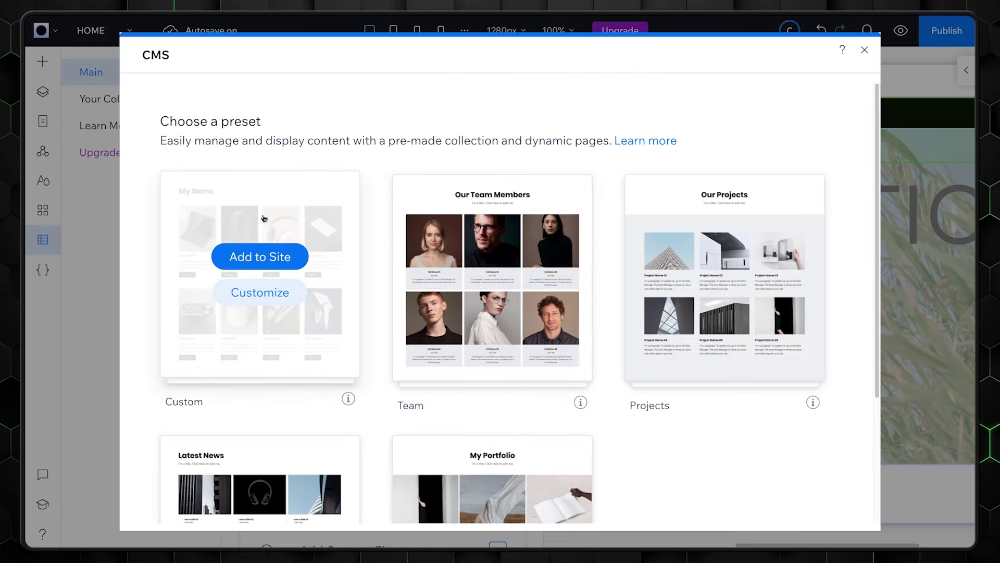
scroll(751, 313, "down", 3)
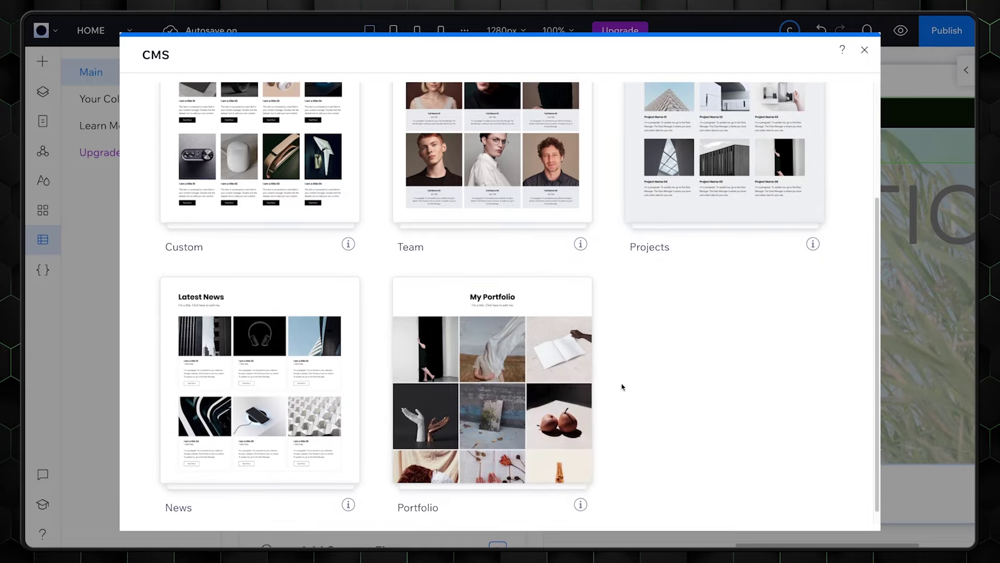
Create a Dogs collection with AI: Name, Age, Breed, Friendly, Dog Image fields and 5 sample items.
mouse_move(496, 406)
mouse_move(251, 403)
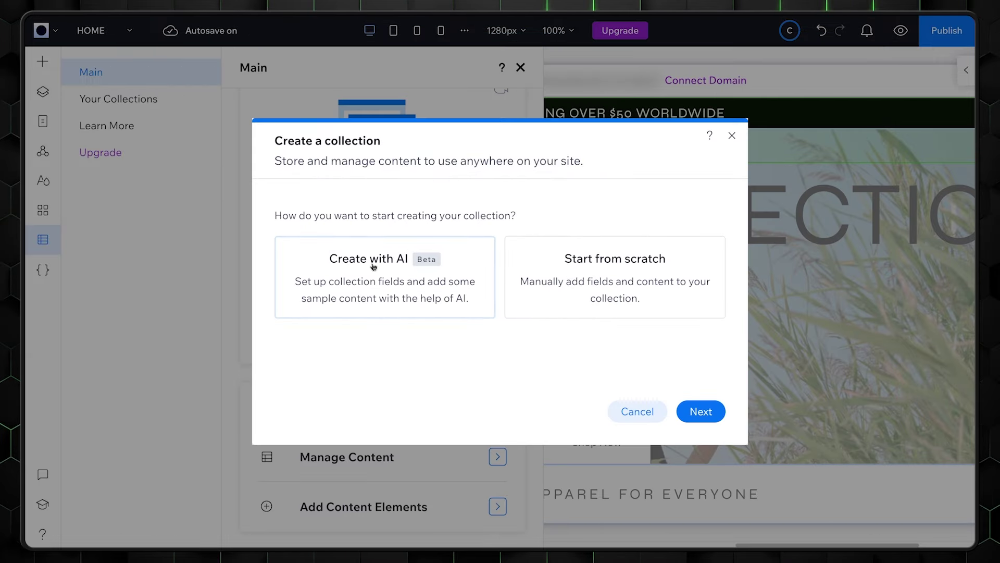
left_click(701, 411)
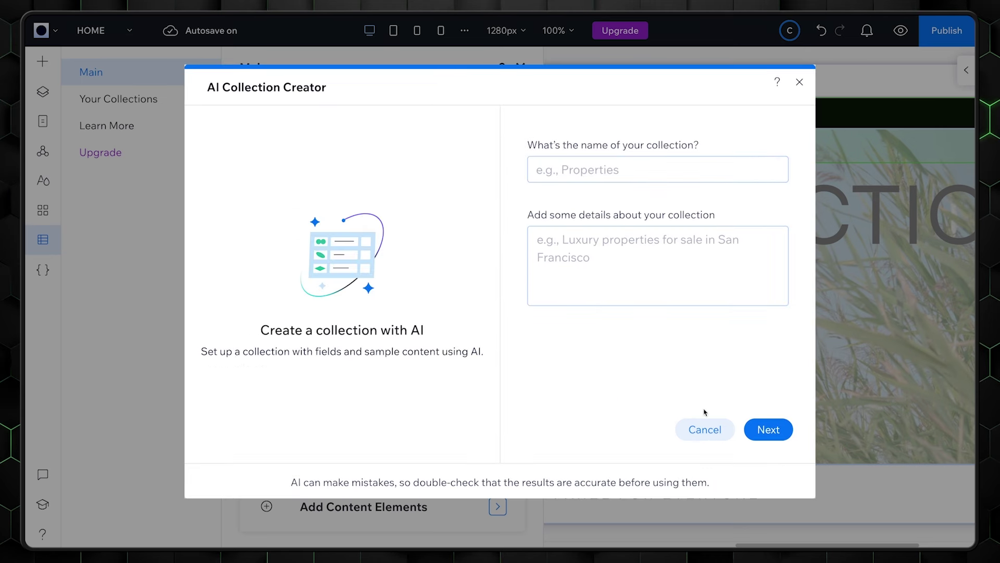
type("of dogs")
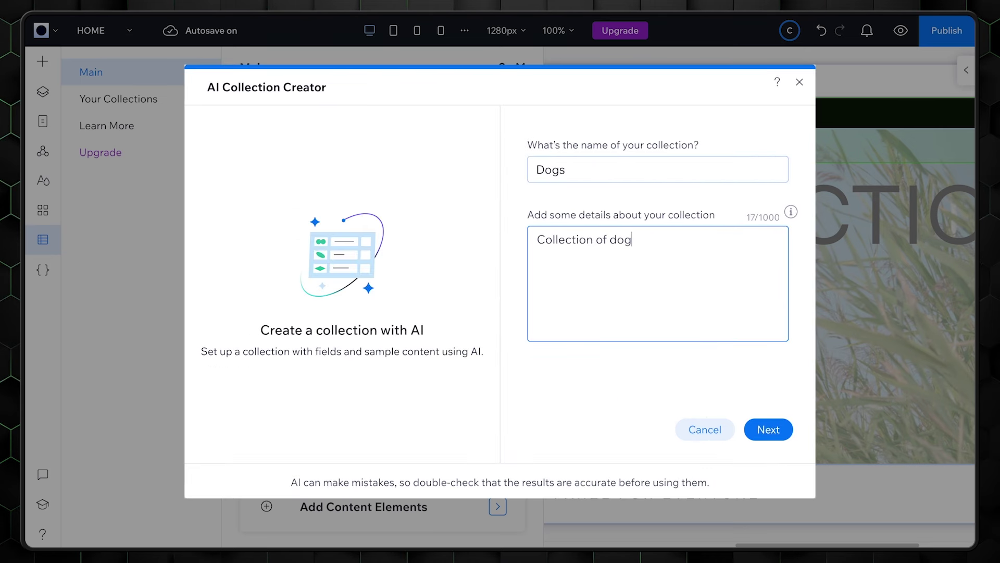
left_click(769, 430)
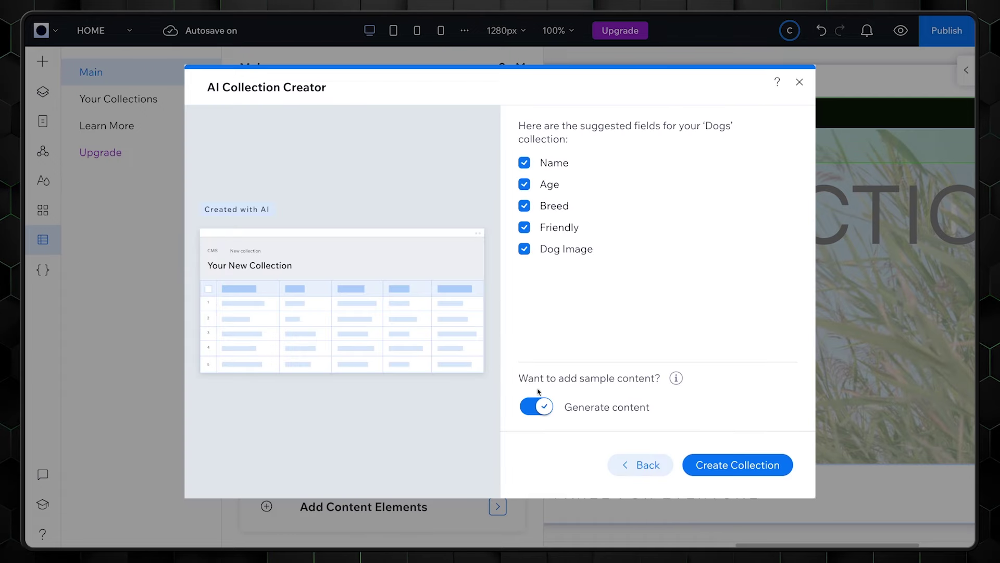
left_click(738, 464)
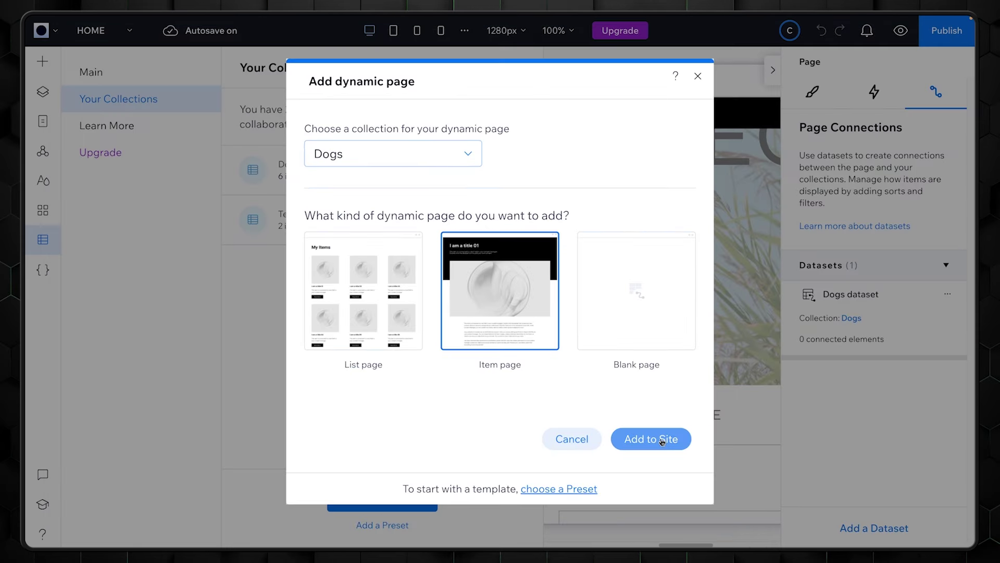
Add a Dogs (Name) dynamic page for the Dogs collection and check it in Site Pages.
left_click(662, 441)
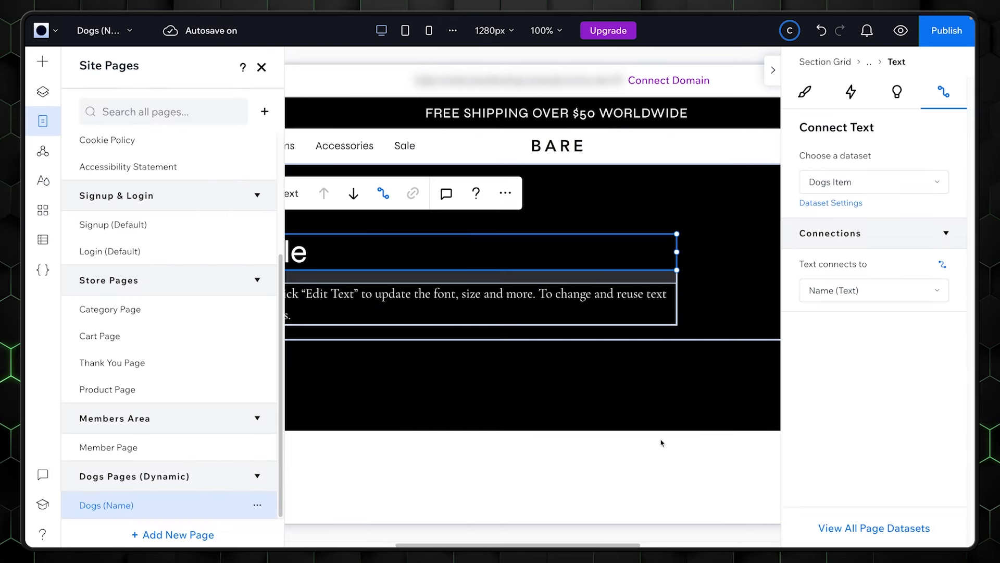
left_click(265, 112)
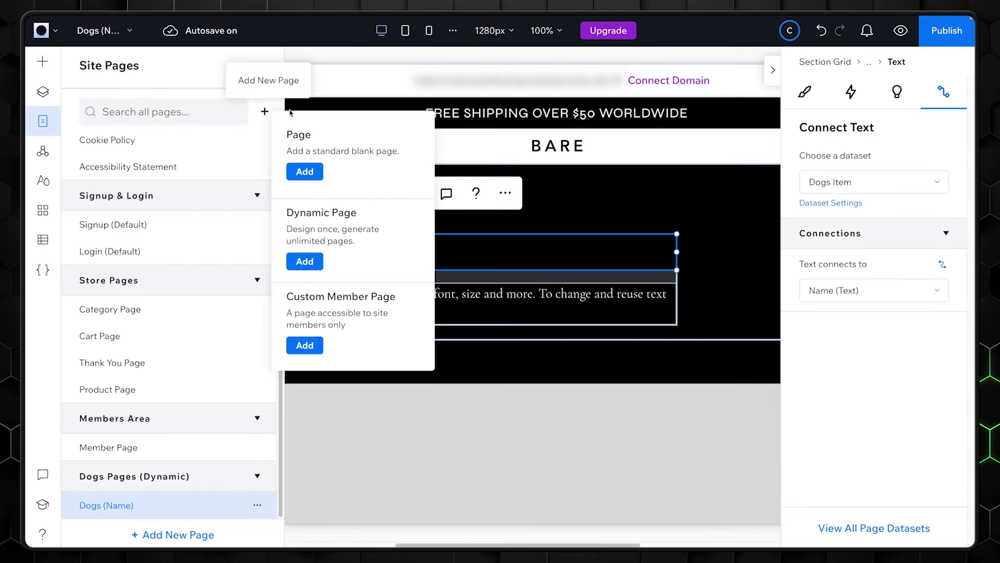
left_click(385, 84)
Close Site Pages and select the cell at the top of the Home page.
left_click(261, 66)
scroll(125, 323, "down", 5)
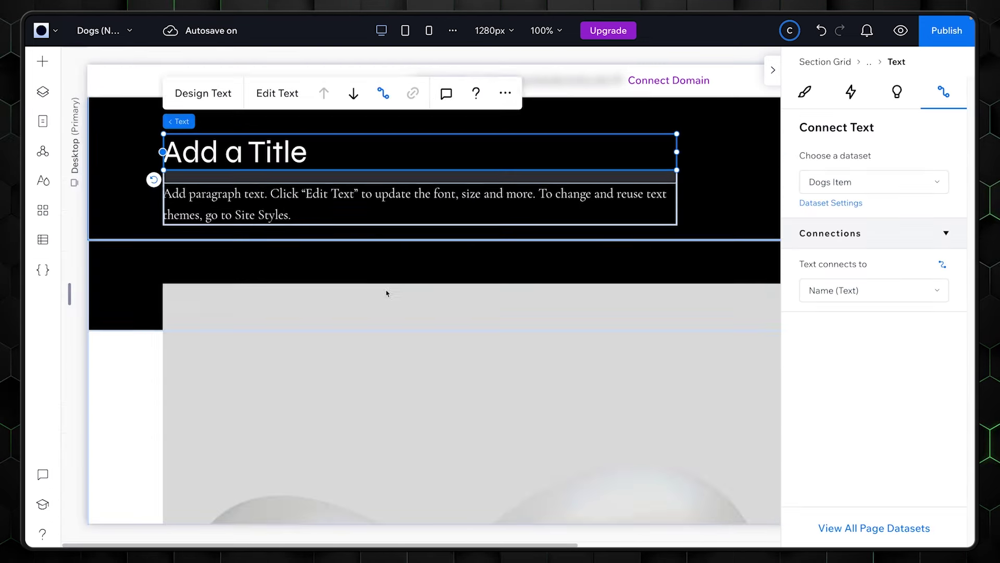
left_click(125, 323)
scroll(124, 323, "up", 5)
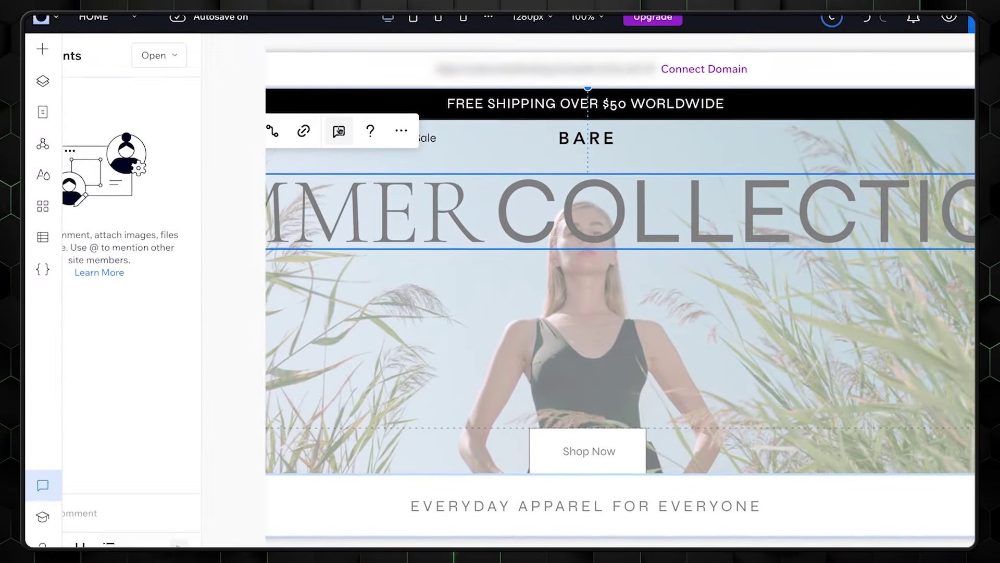
Post the comment "make the text smaller?" and jump to the SUMMER COLLECTION heading.
type("make ")
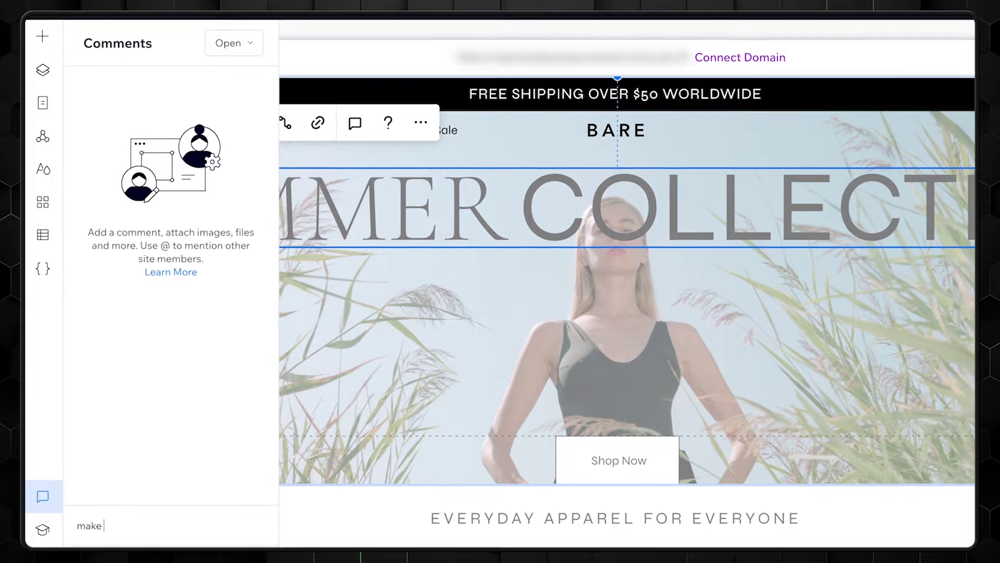
type("th")
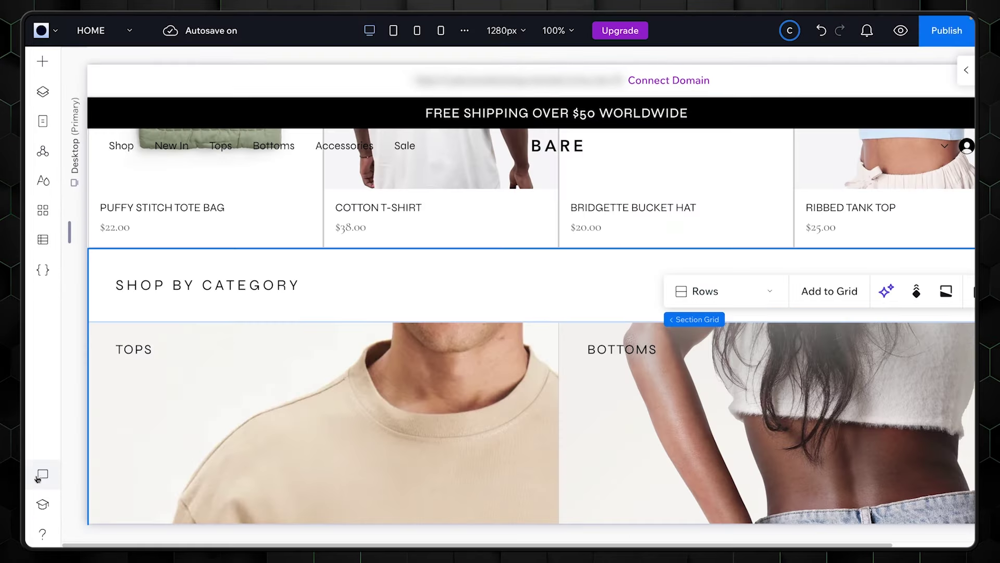
left_click(38, 478)
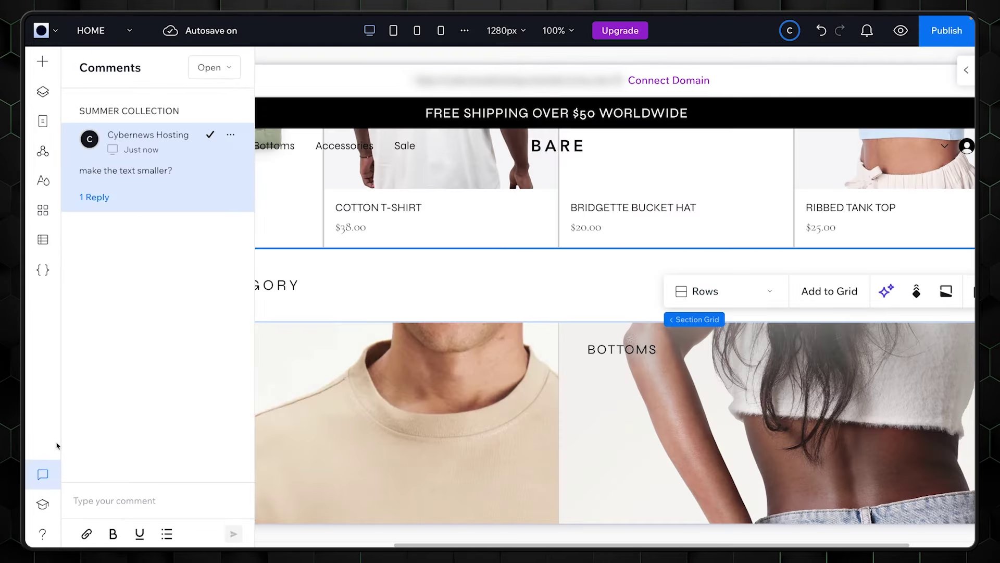
left_click(192, 173)
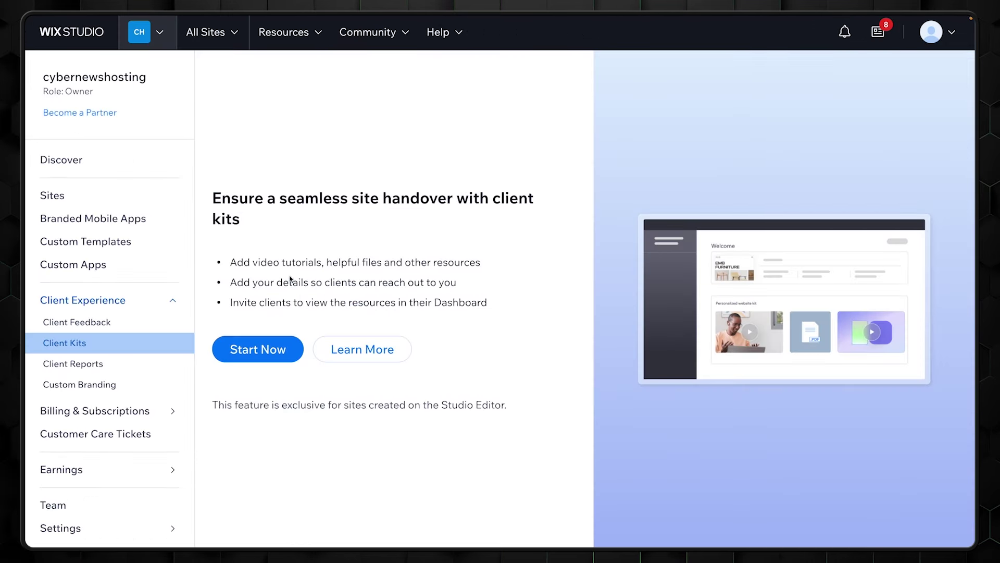
Start a client kit with resources, then view Client Reports and the Client Feedback page.
left_click(272, 338)
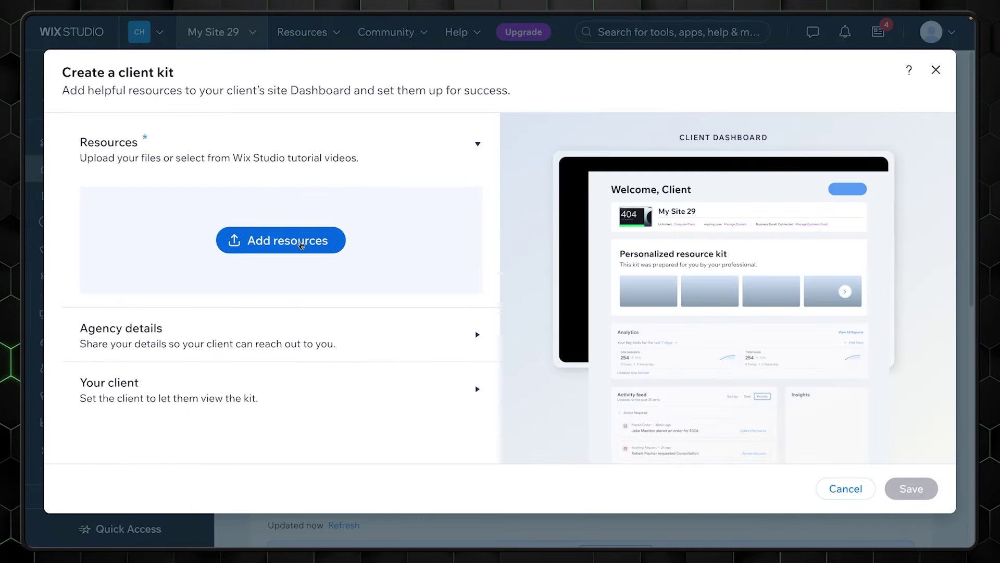
left_click(273, 243)
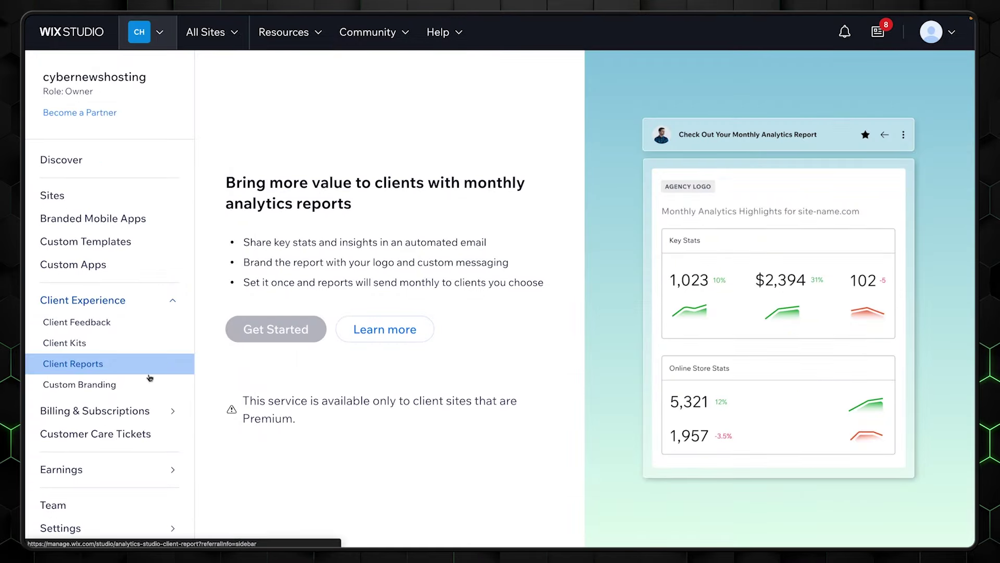
left_click(138, 386)
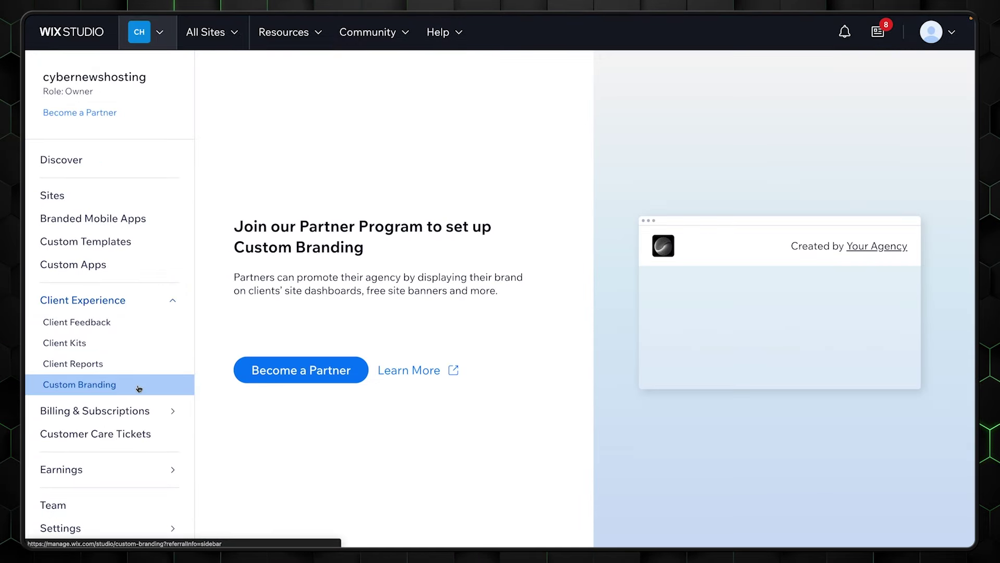
left_click(78, 326)
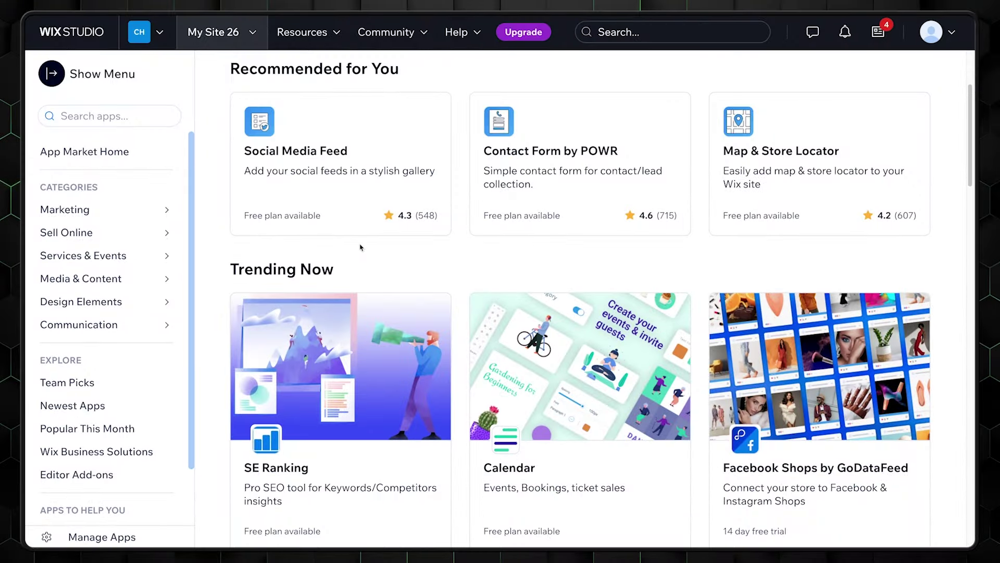
Open Marketing › SEO in the App Market to list its 14 apps, including rankingCoach and Easy SEO.
scroll(845, 278, "down", 5)
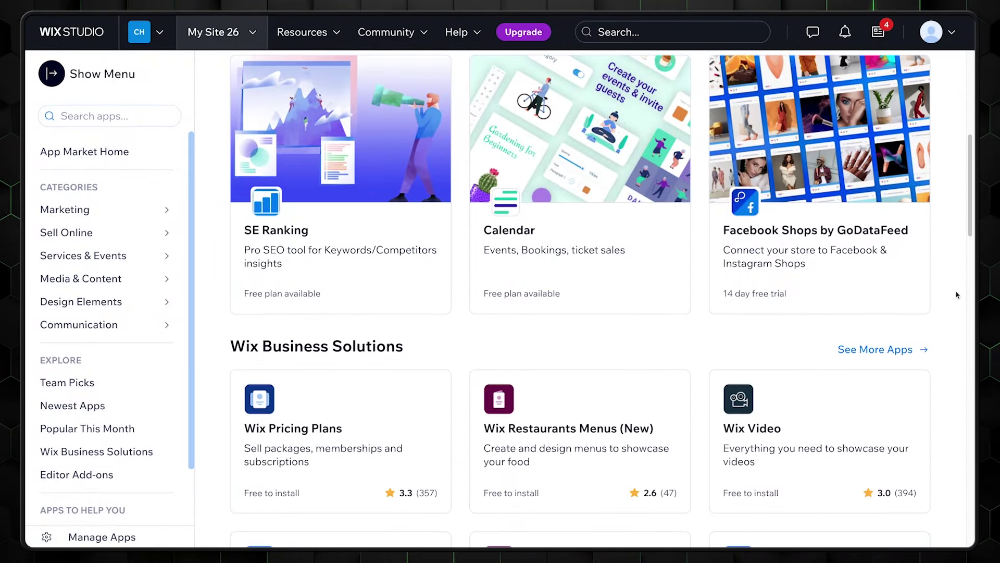
scroll(963, 298, "down", 10)
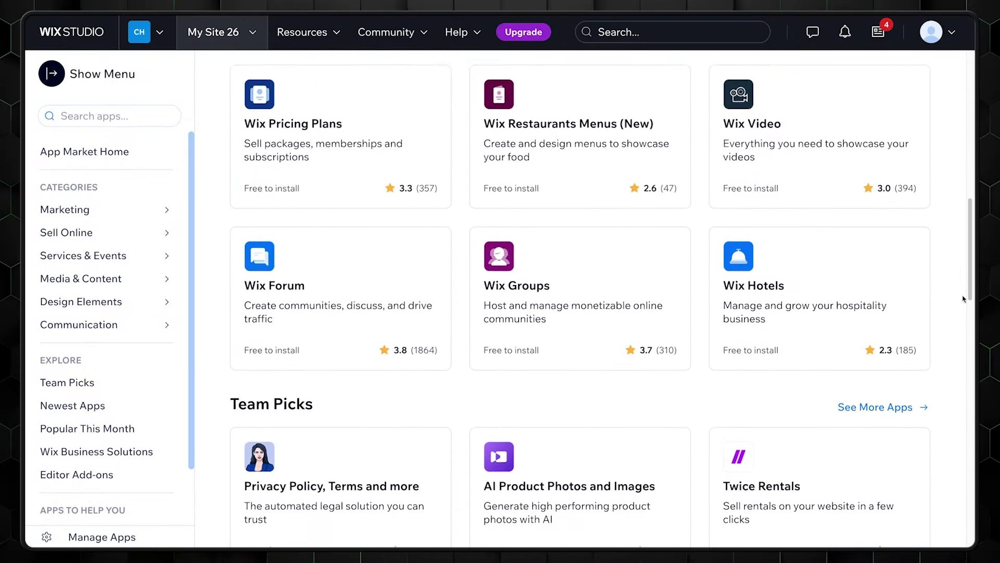
scroll(963, 299, "down", 6)
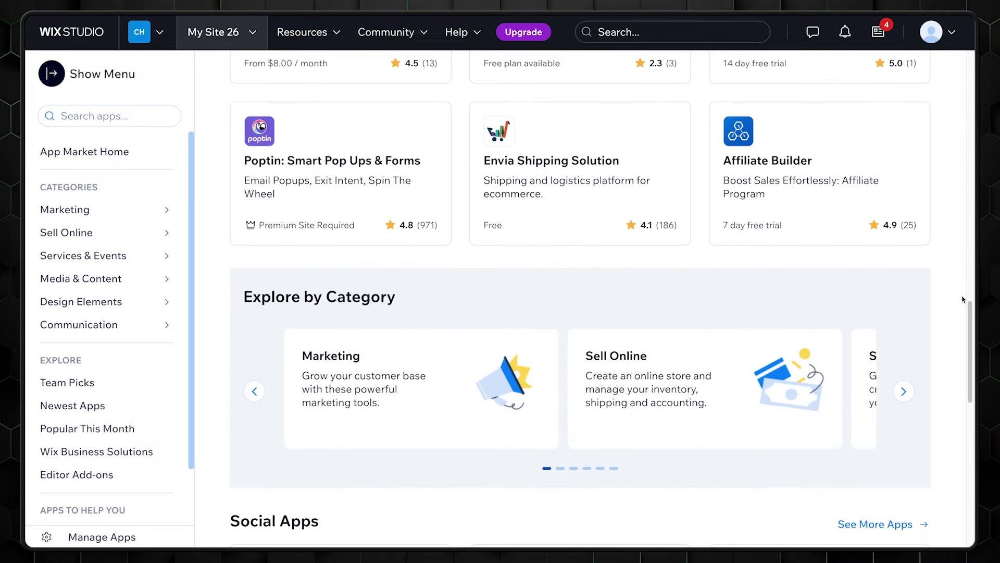
mouse_move(65, 210)
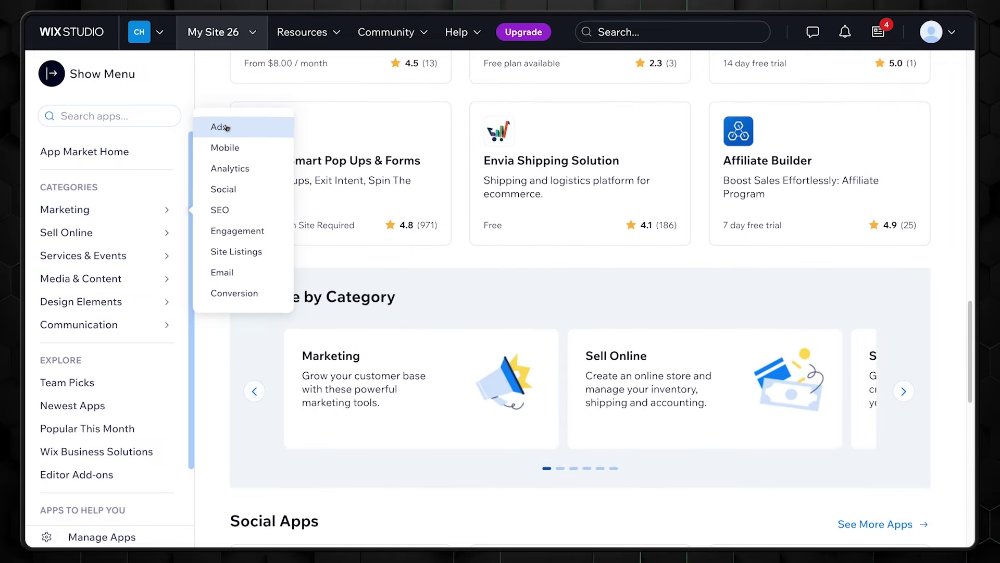
left_click(220, 210)
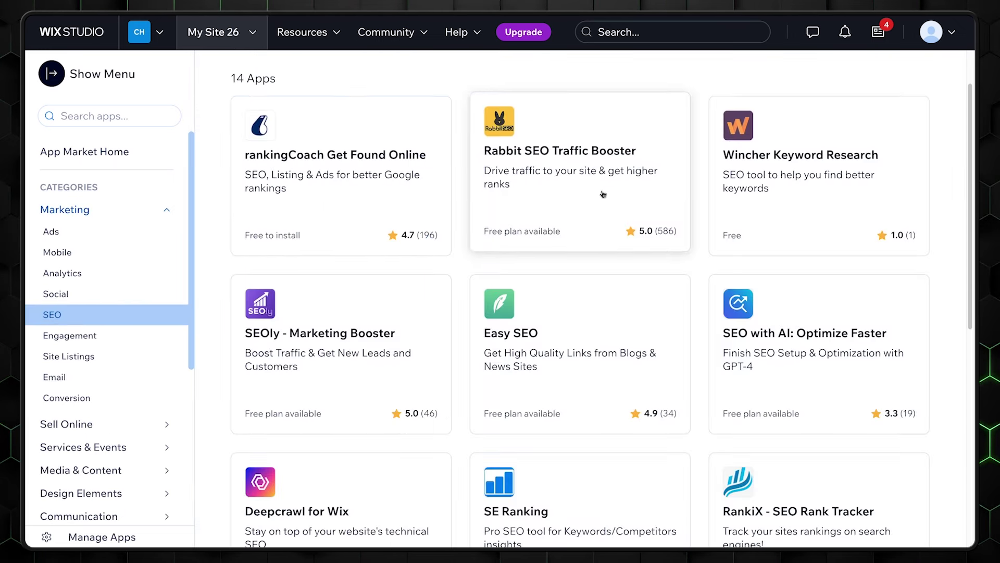
Switch to the Social marketing apps and scroll through their listings.
scroll(838, 224, "down", 8)
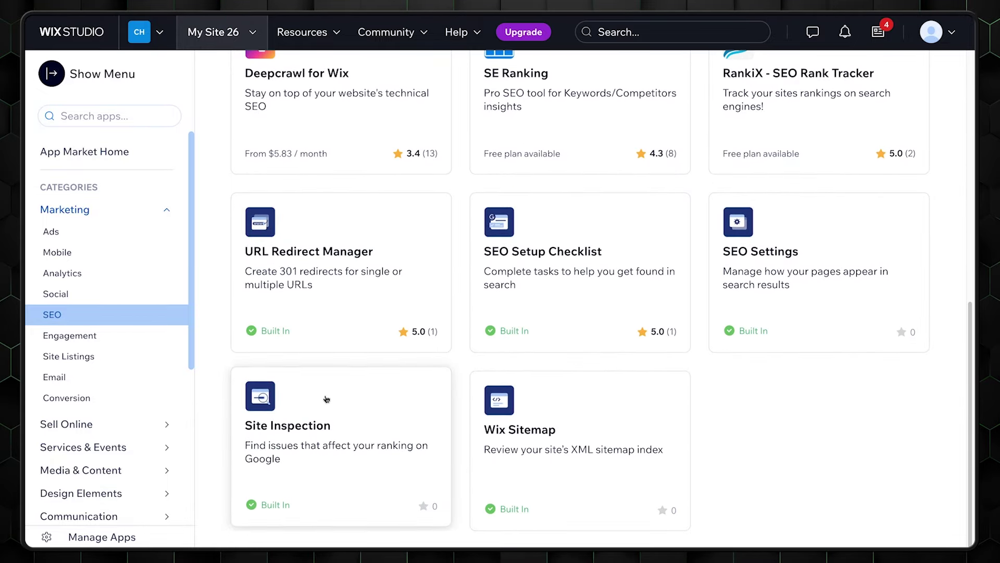
mouse_move(115, 453)
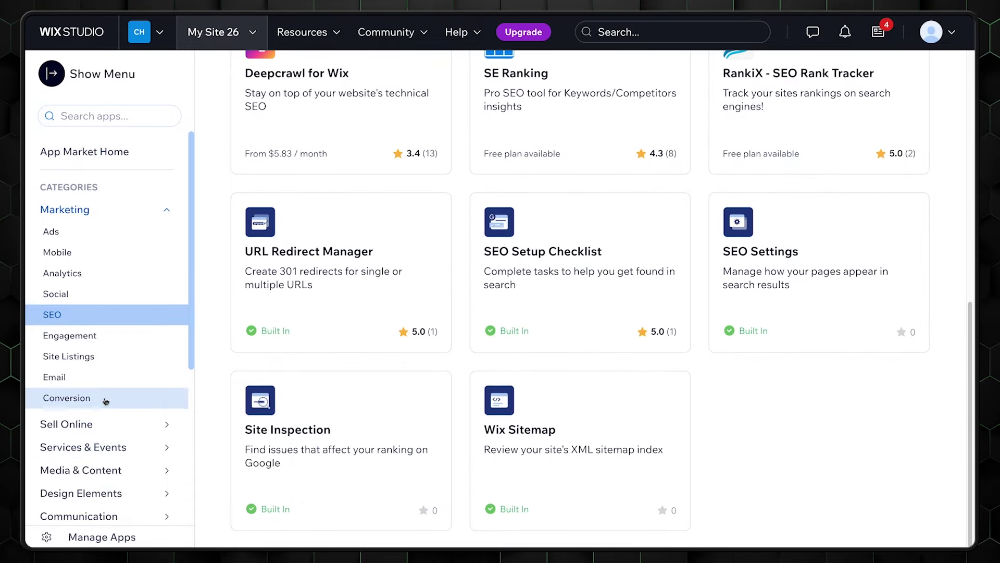
left_click(77, 297)
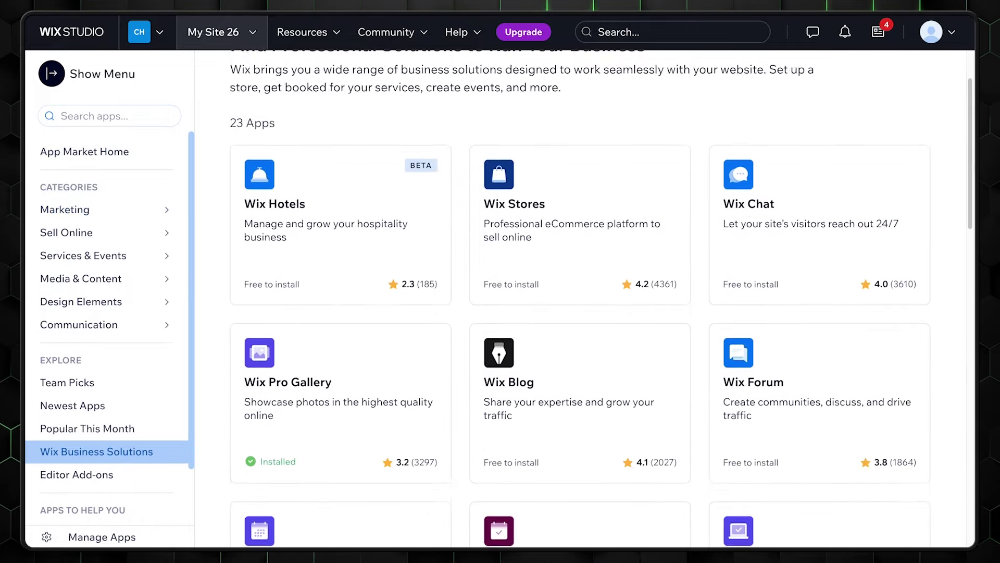
scroll(611, 297, "down", 3)
scroll(580, 297, "down", 8)
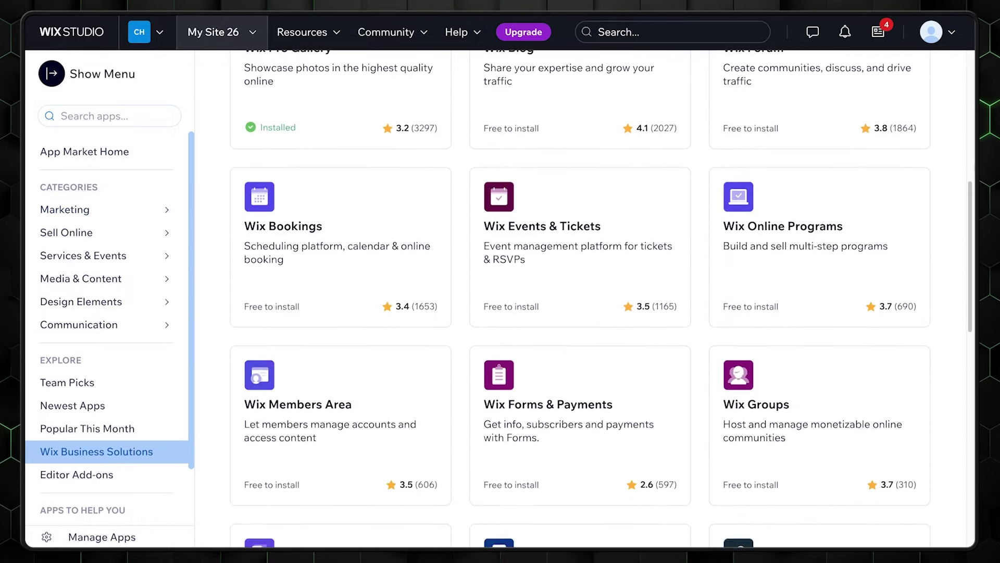
scroll(580, 296, "down", 7)
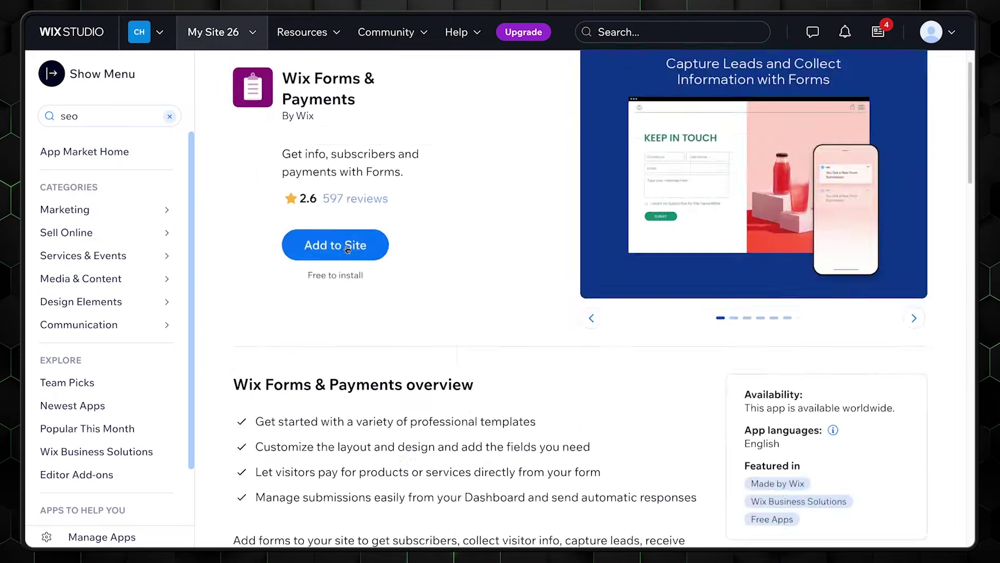
scroll(344, 246, "down", 10)
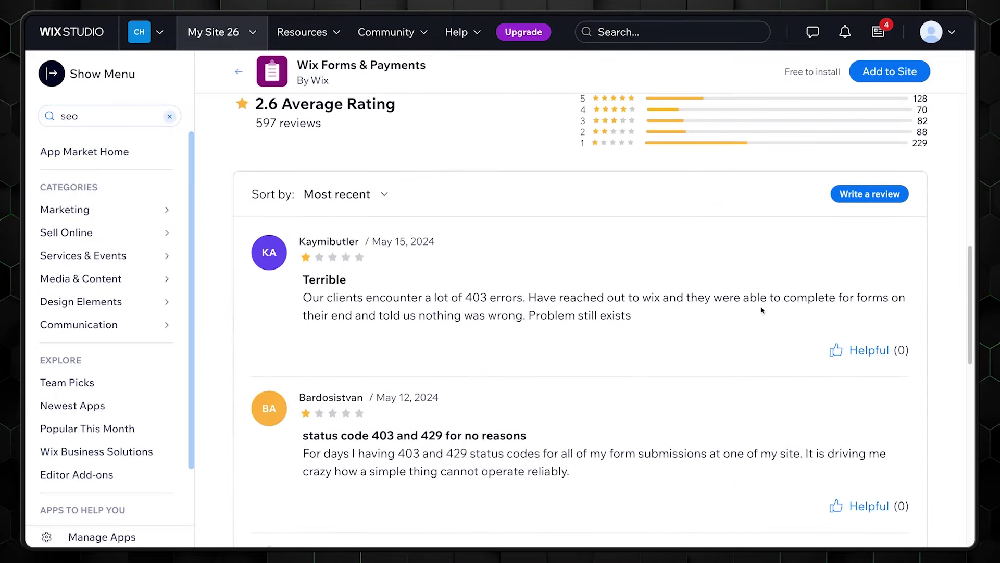
scroll(762, 311, "down", 4)
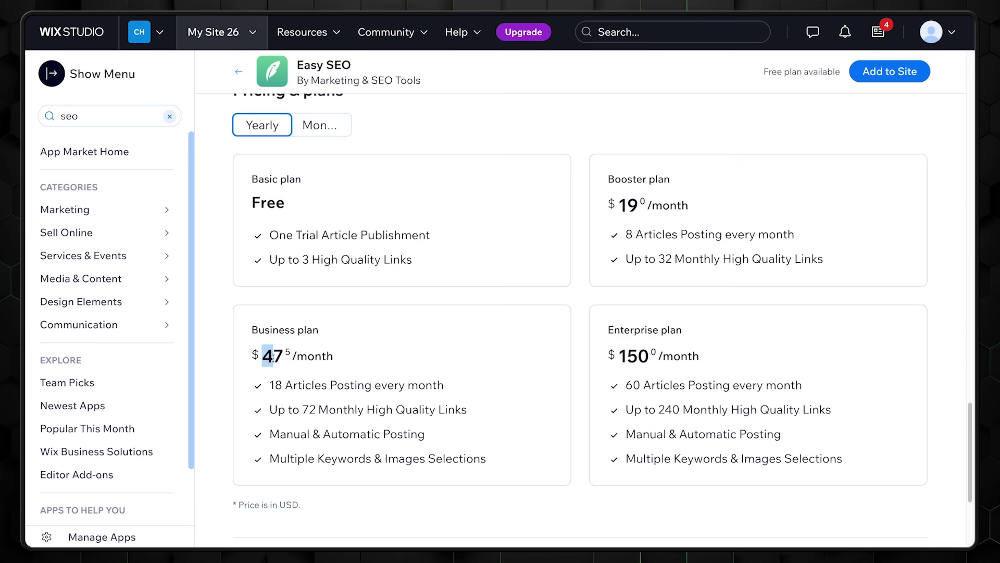
Highlight the Business and then the $19 Booster monthly prices on Easy SEO, then clear the selection.
left_click_drag(271, 358, 326, 359)
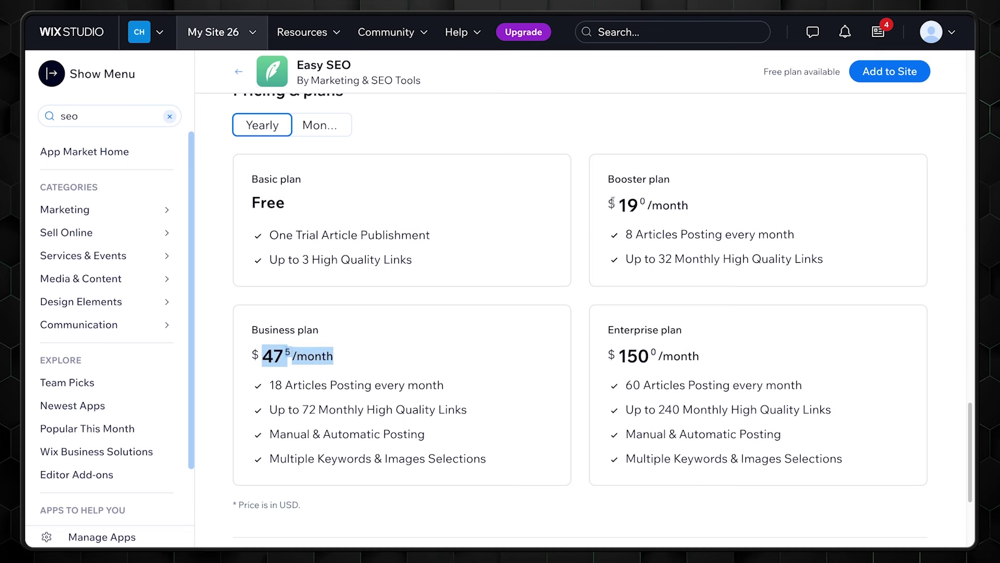
left_click_drag(619, 206, 712, 210)
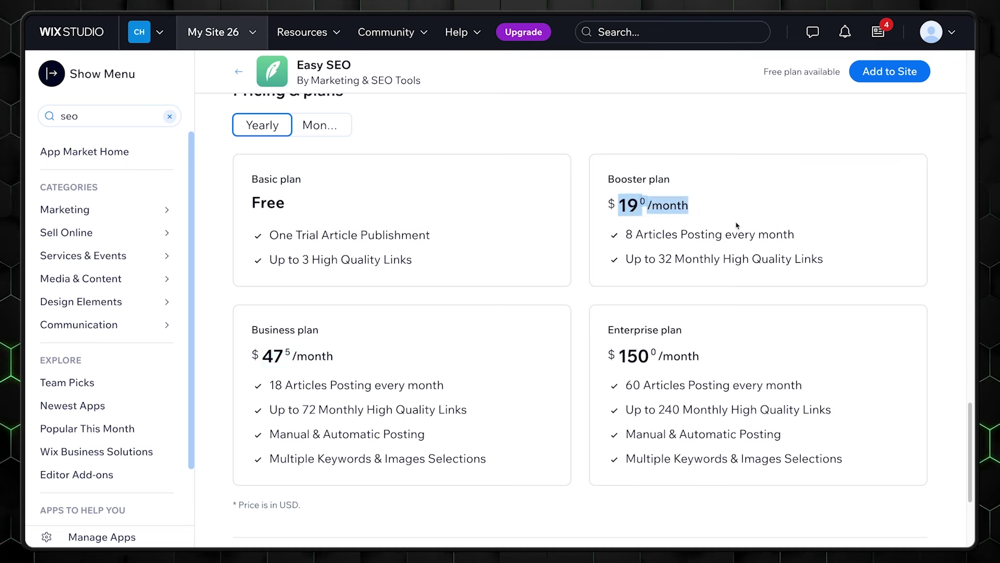
left_click(625, 236)
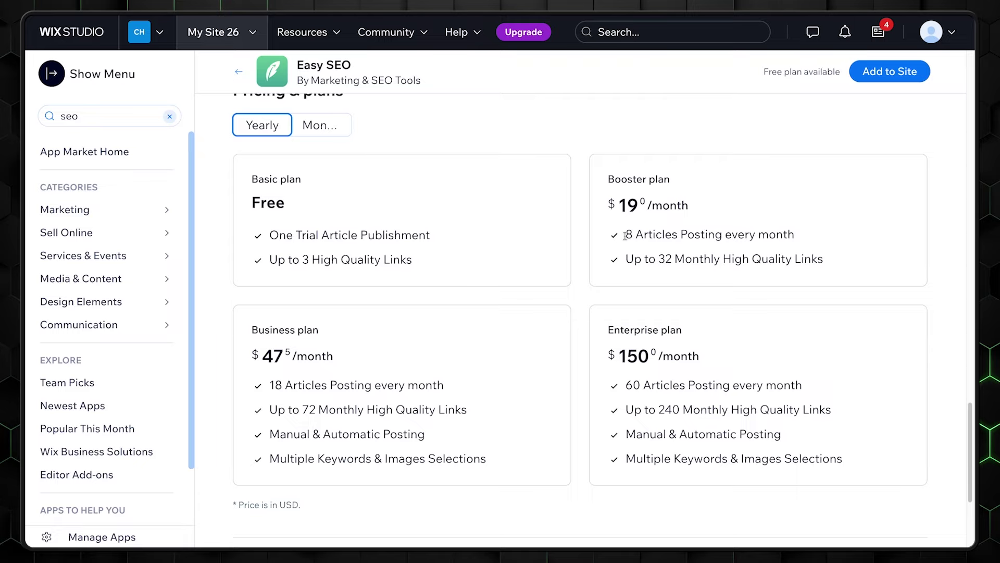
scroll(626, 236, "down", 1)
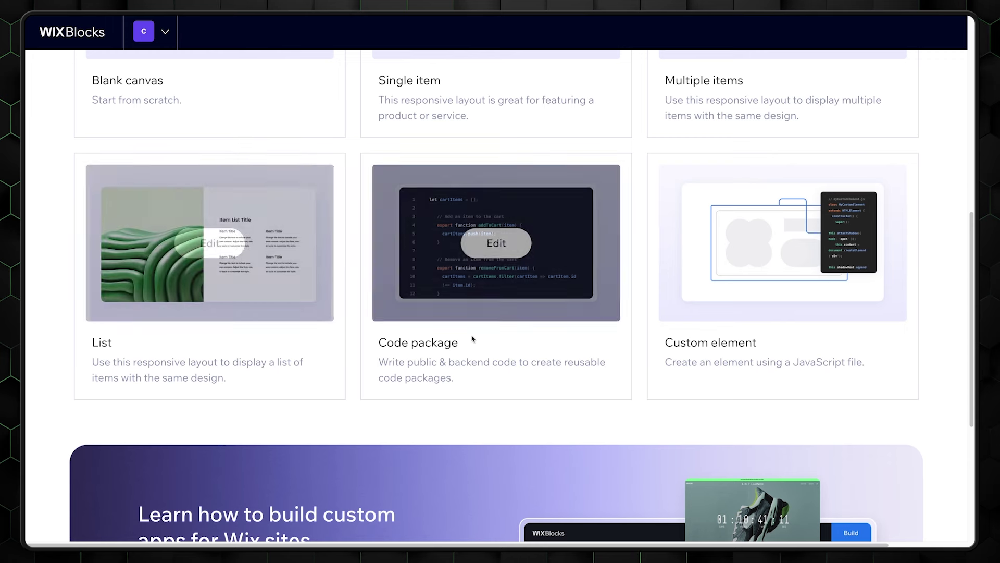
Start a new custom element app in Wix Blocks and show its public and backend code files.
mouse_move(813, 337)
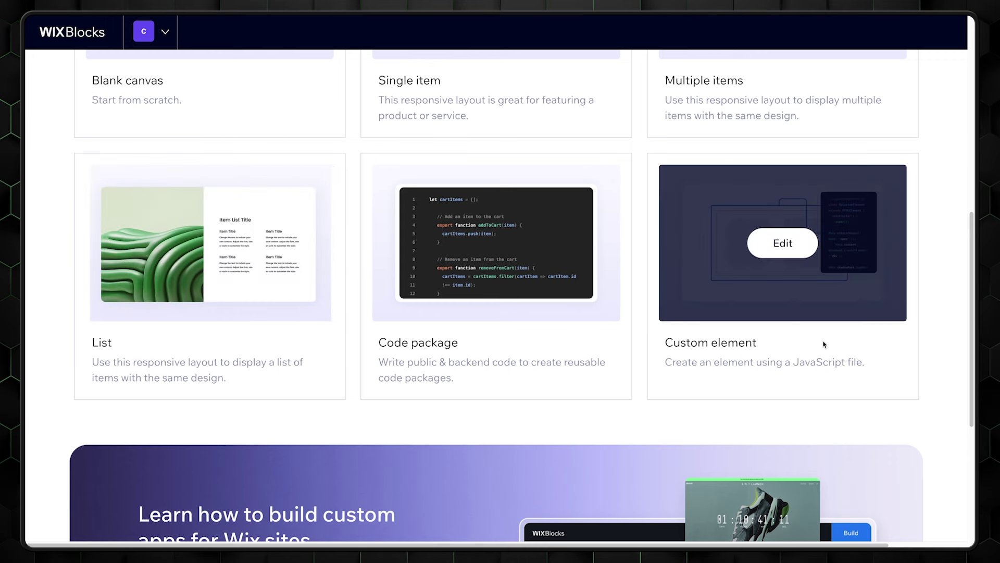
left_click(800, 260)
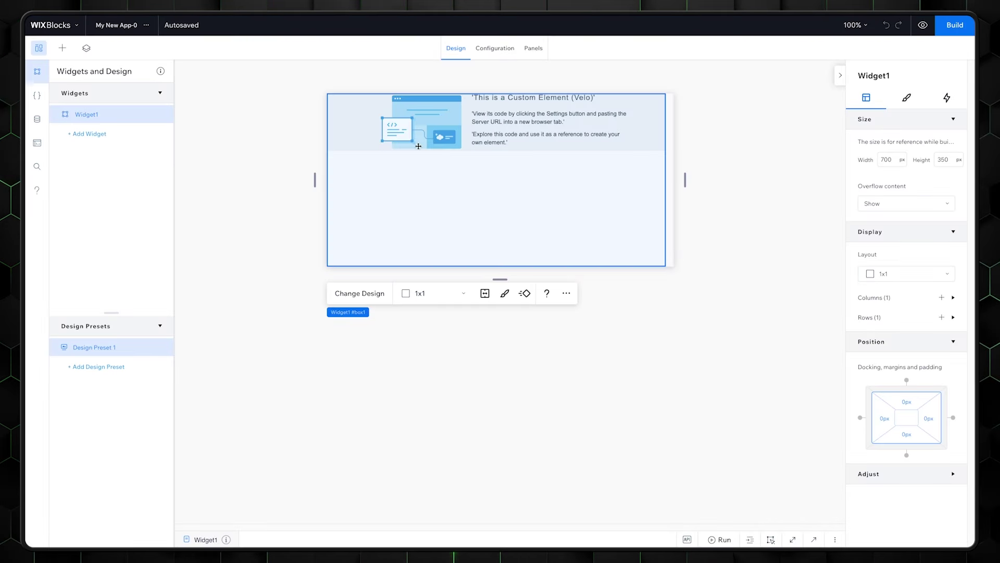
left_click(37, 95)
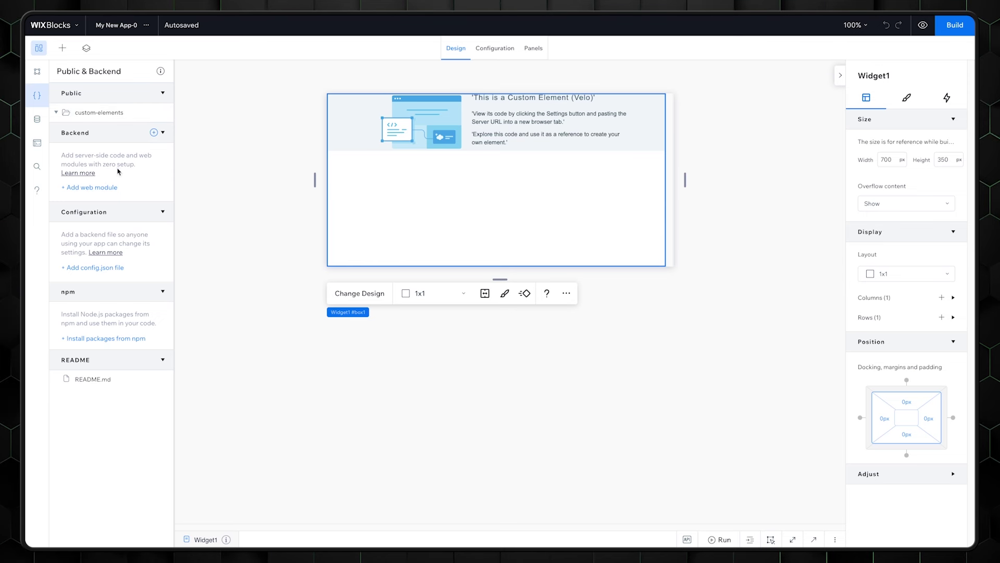
Add a backend web module and a config.json file, then bring up the npm Package Manager.
left_click(96, 188)
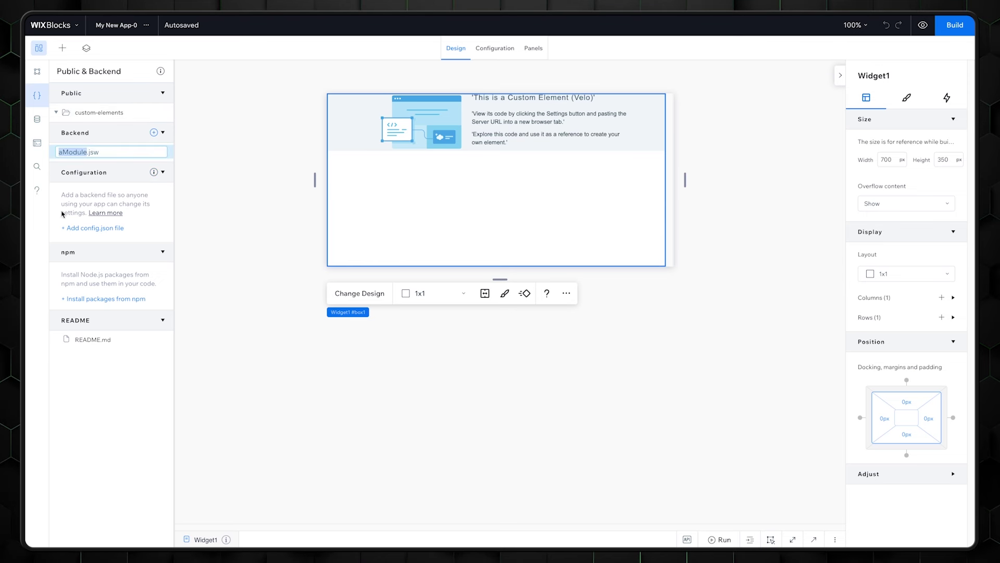
left_click(74, 232)
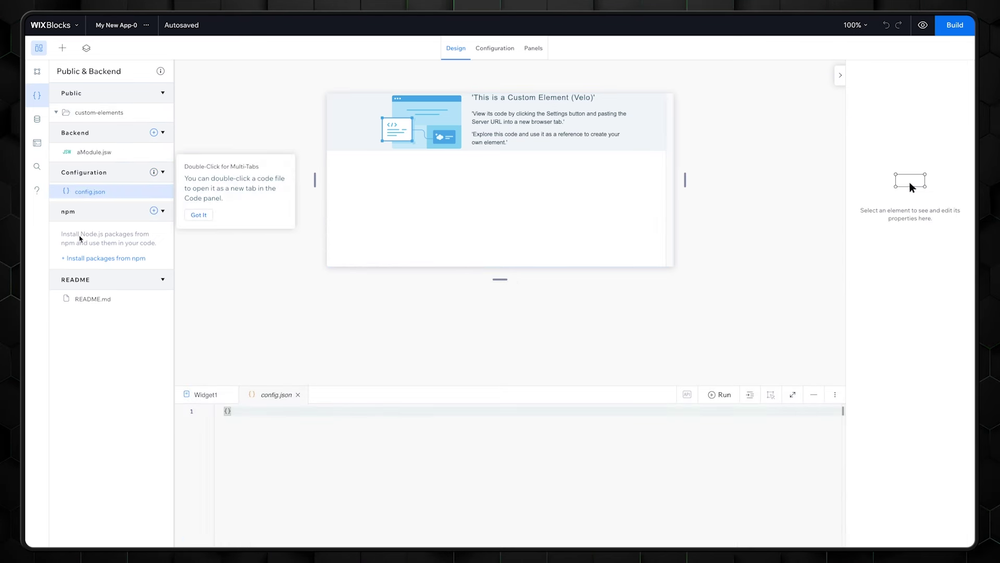
left_click(95, 261)
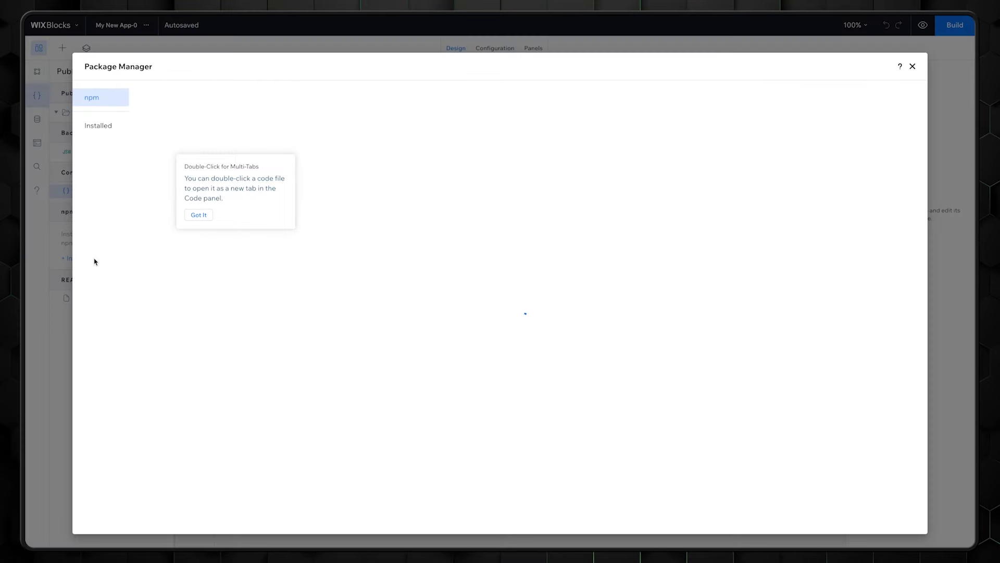
left_click(210, 214)
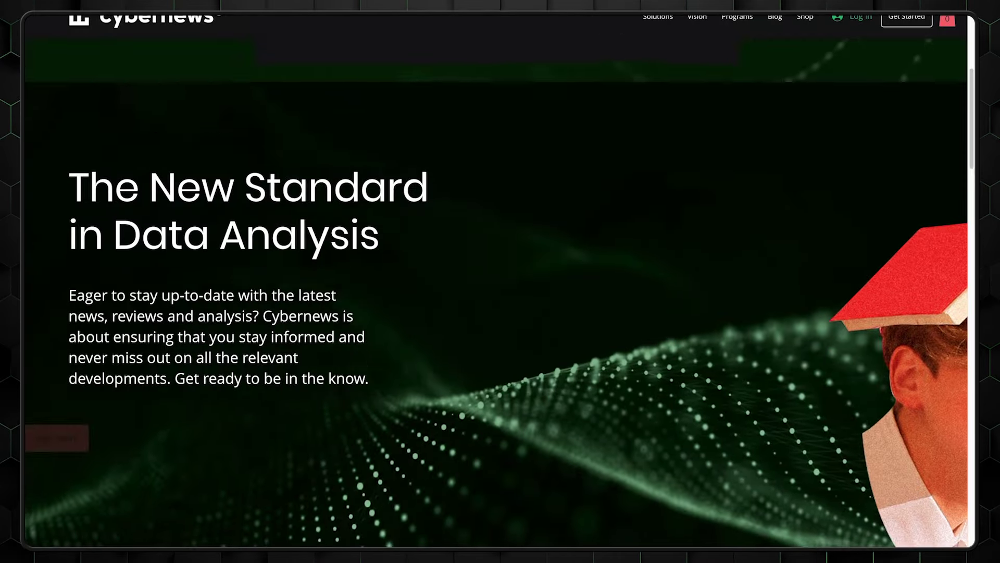
Scroll down the PageSpeed Insights report to review the site's performance metrics.
scroll(495, 282, "down", 4)
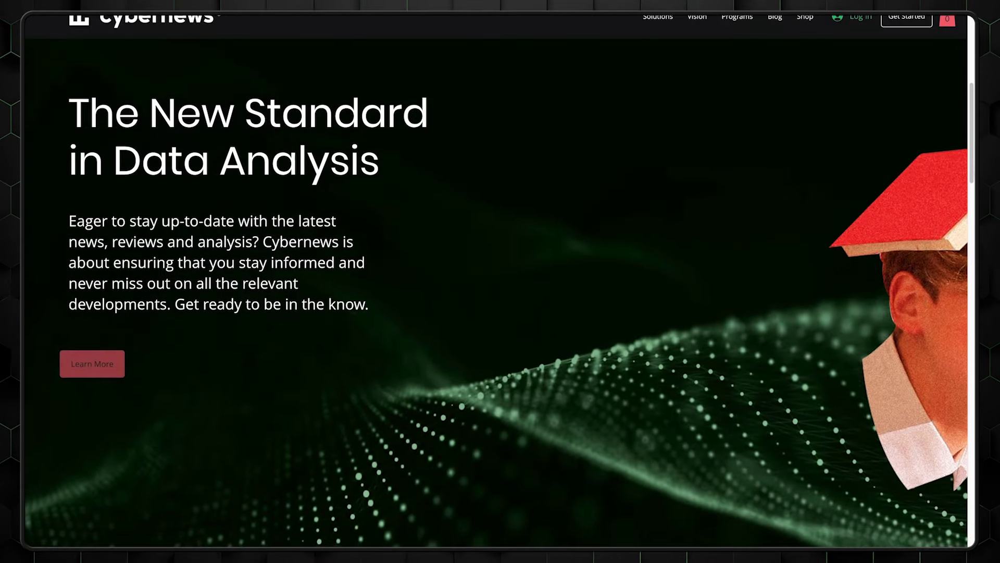
scroll(495, 282, "down", 6)
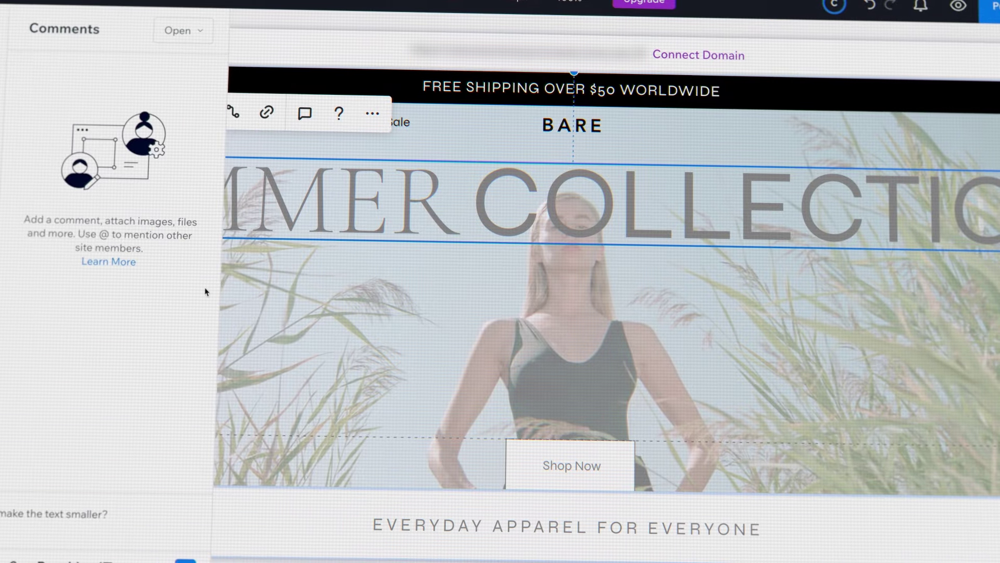
Post 'make the text smaller?' on the SUMMER COLLECTION heading and show its edit/delete options.
left_click(183, 559)
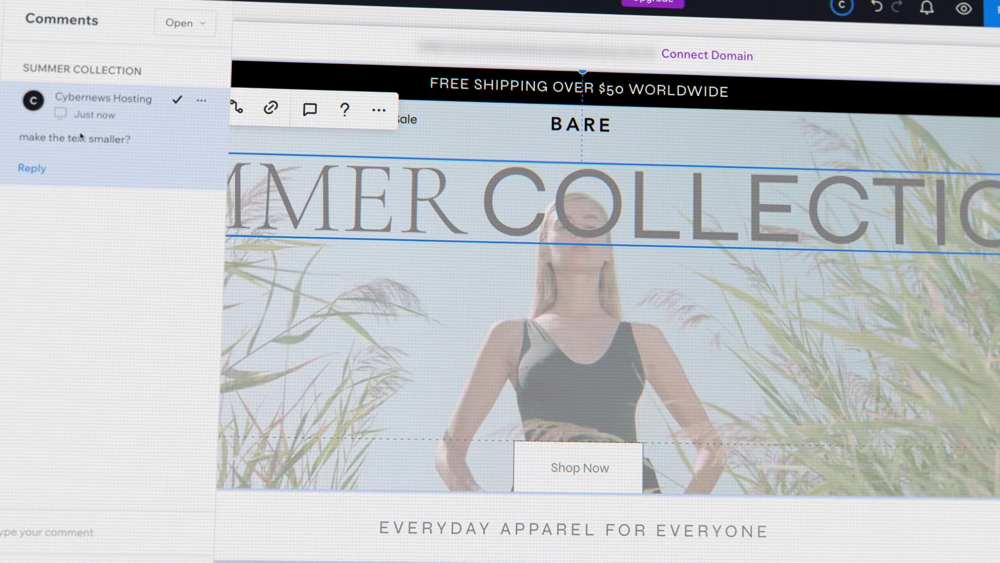
left_click(202, 99)
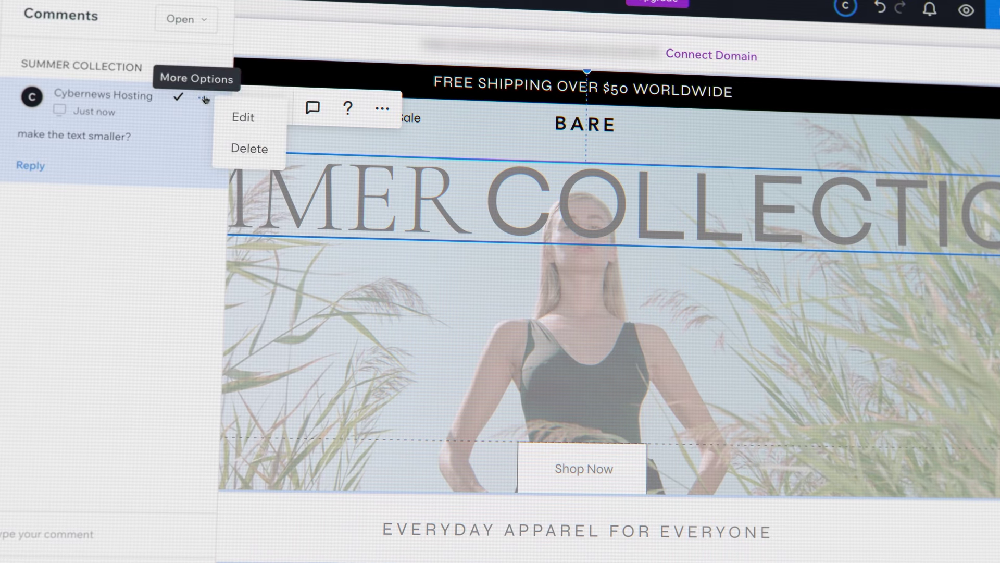